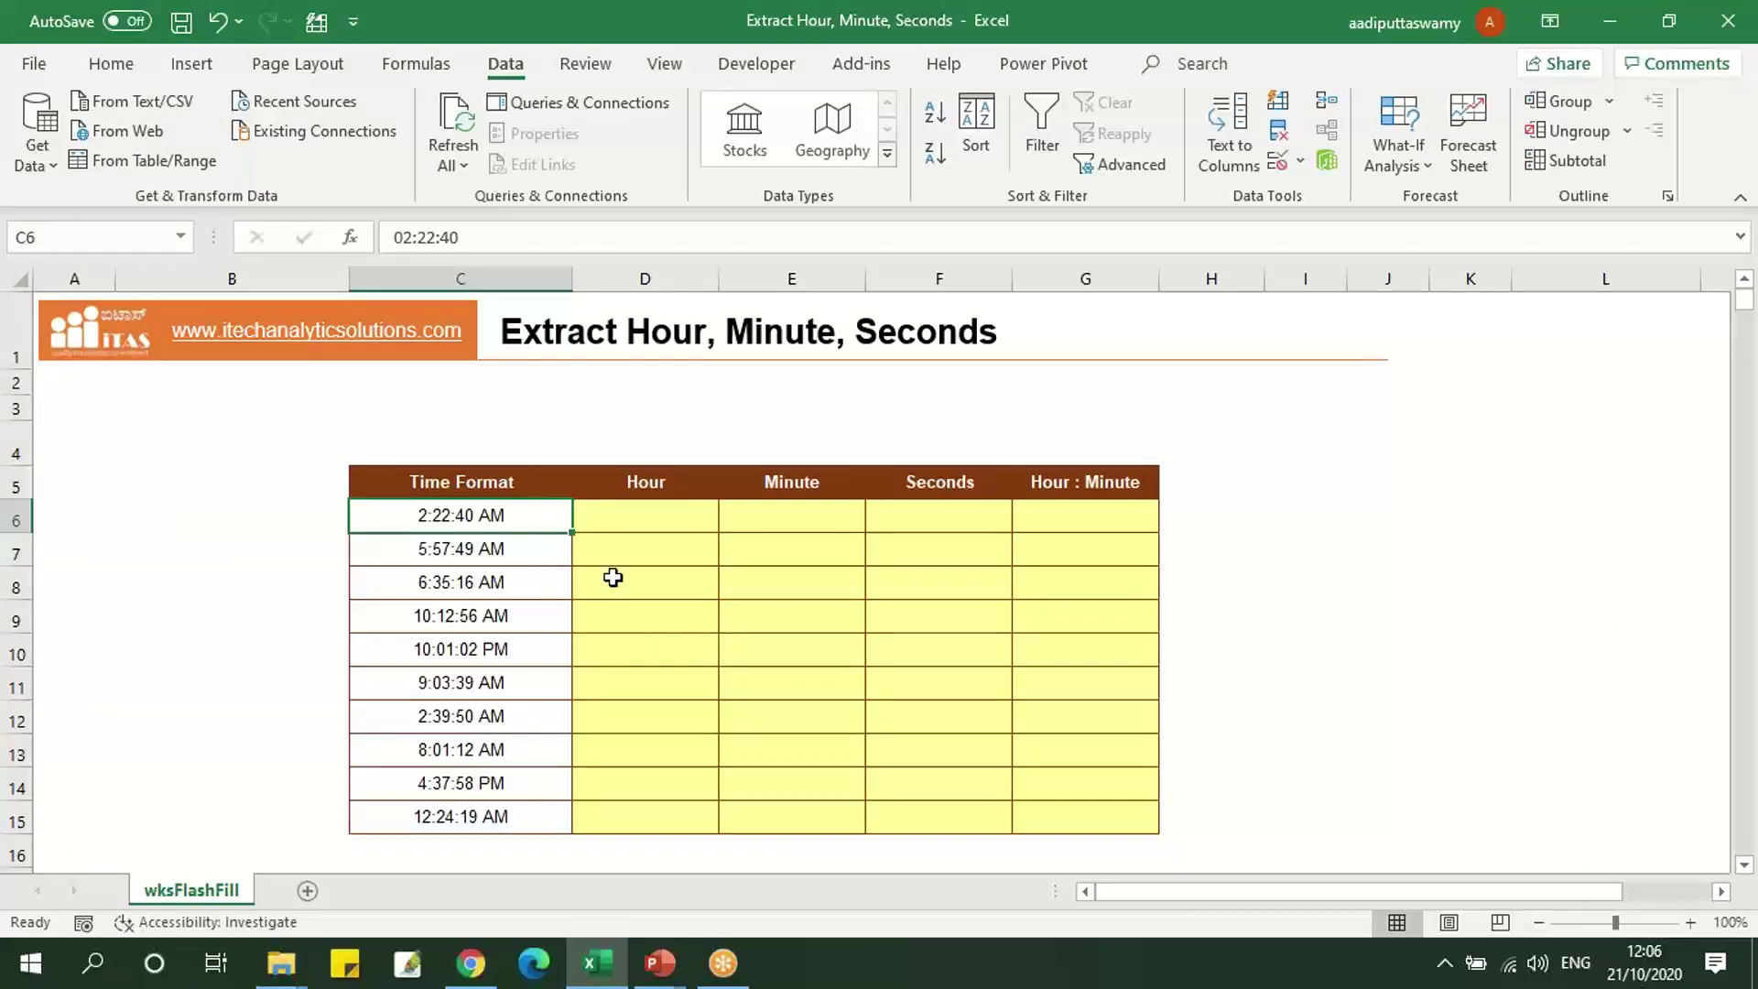
Enter example hour 2 in D6 and Flash Fill the Hour column through D15.
left_click_drag(463, 513, 474, 815)
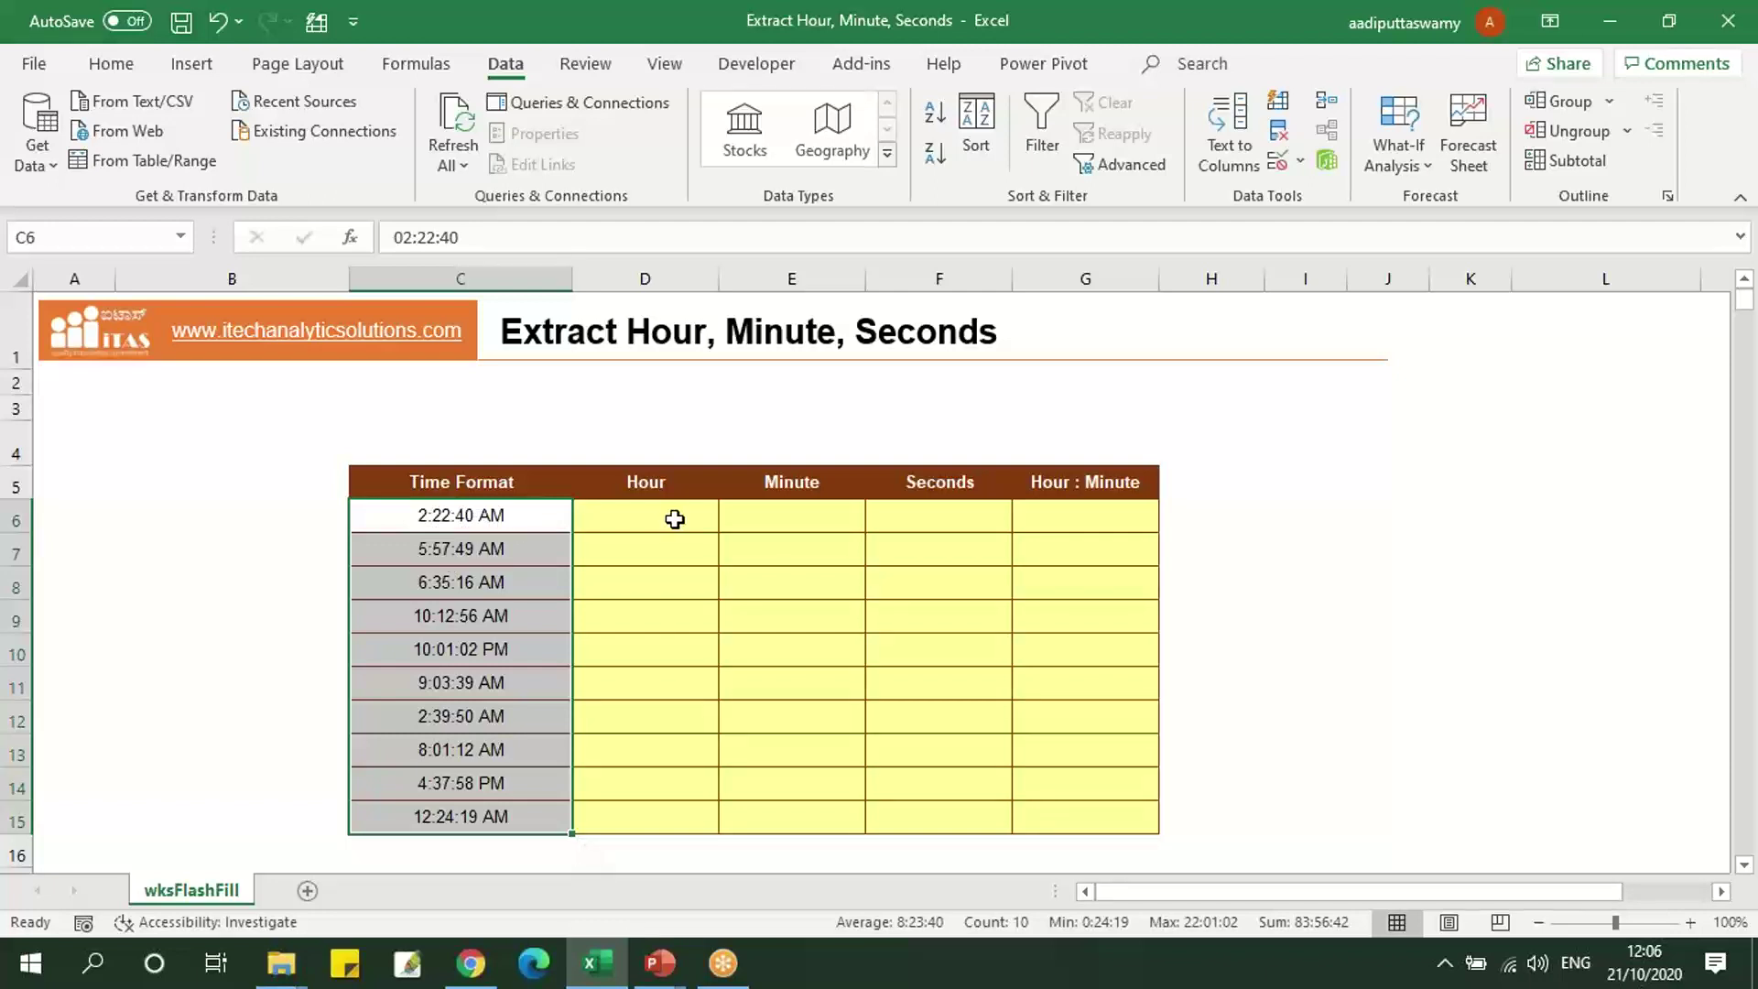
left_click(765, 518)
key("Right")
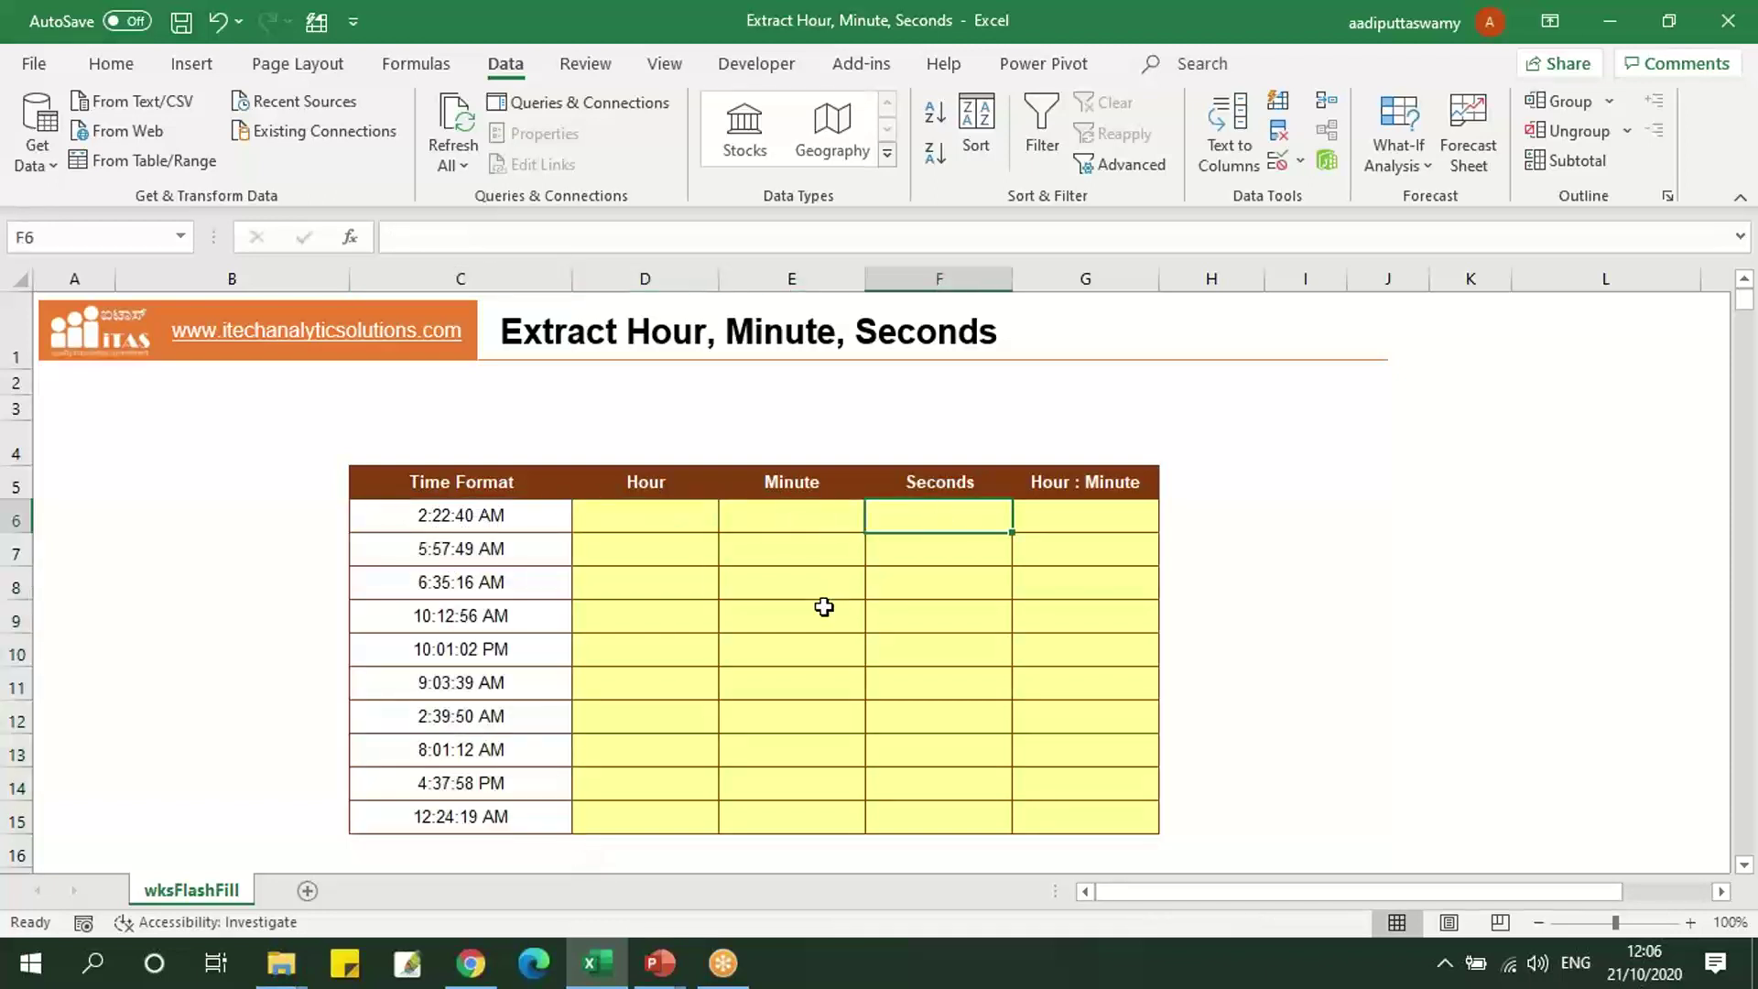
left_click(651, 518)
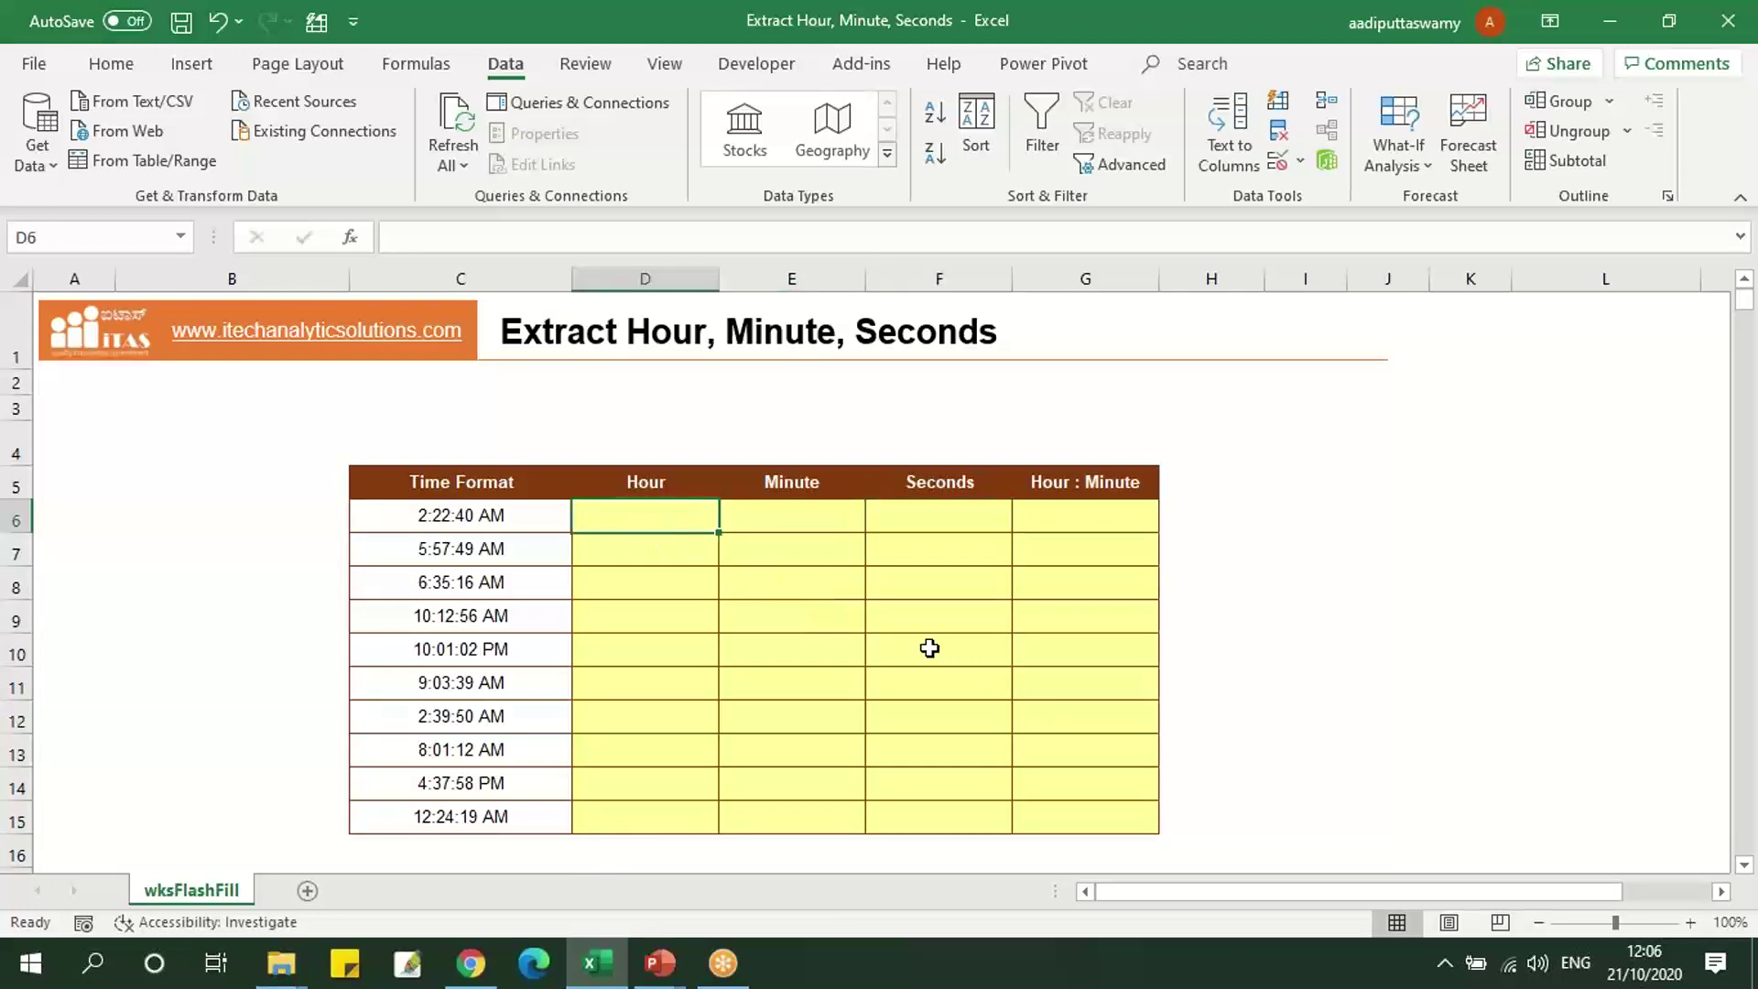
type("2")
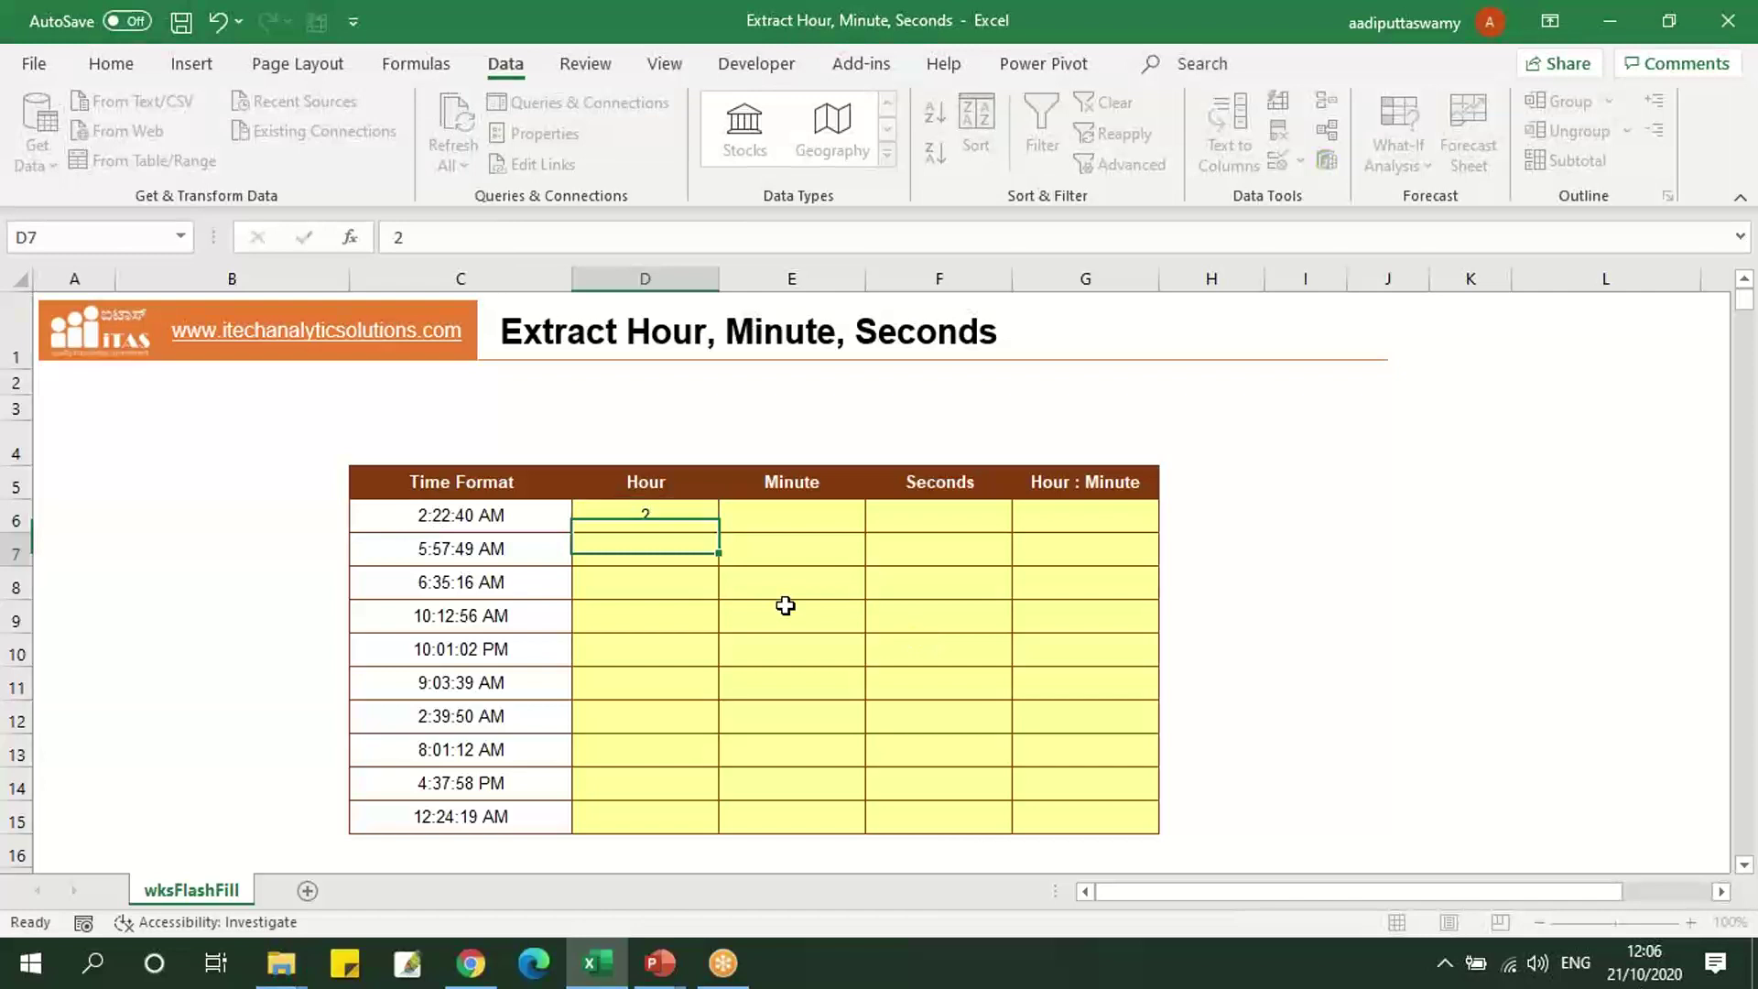
key("ctrl+Return")
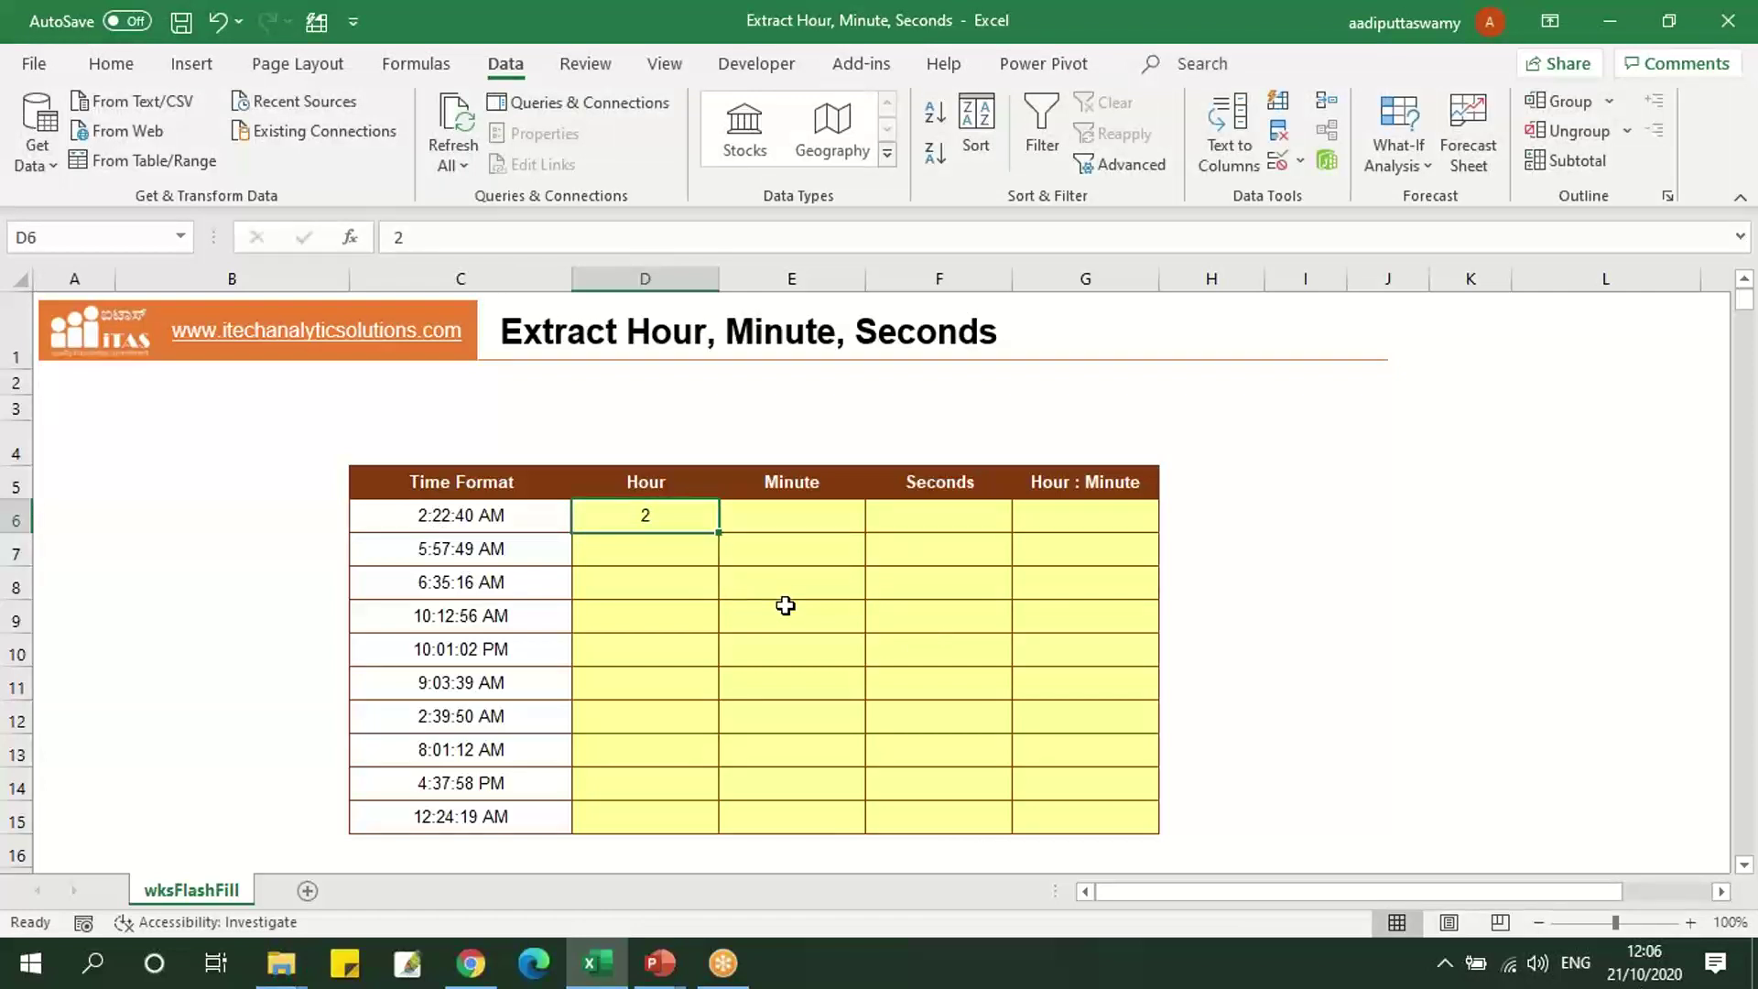
key("ctrl+e")
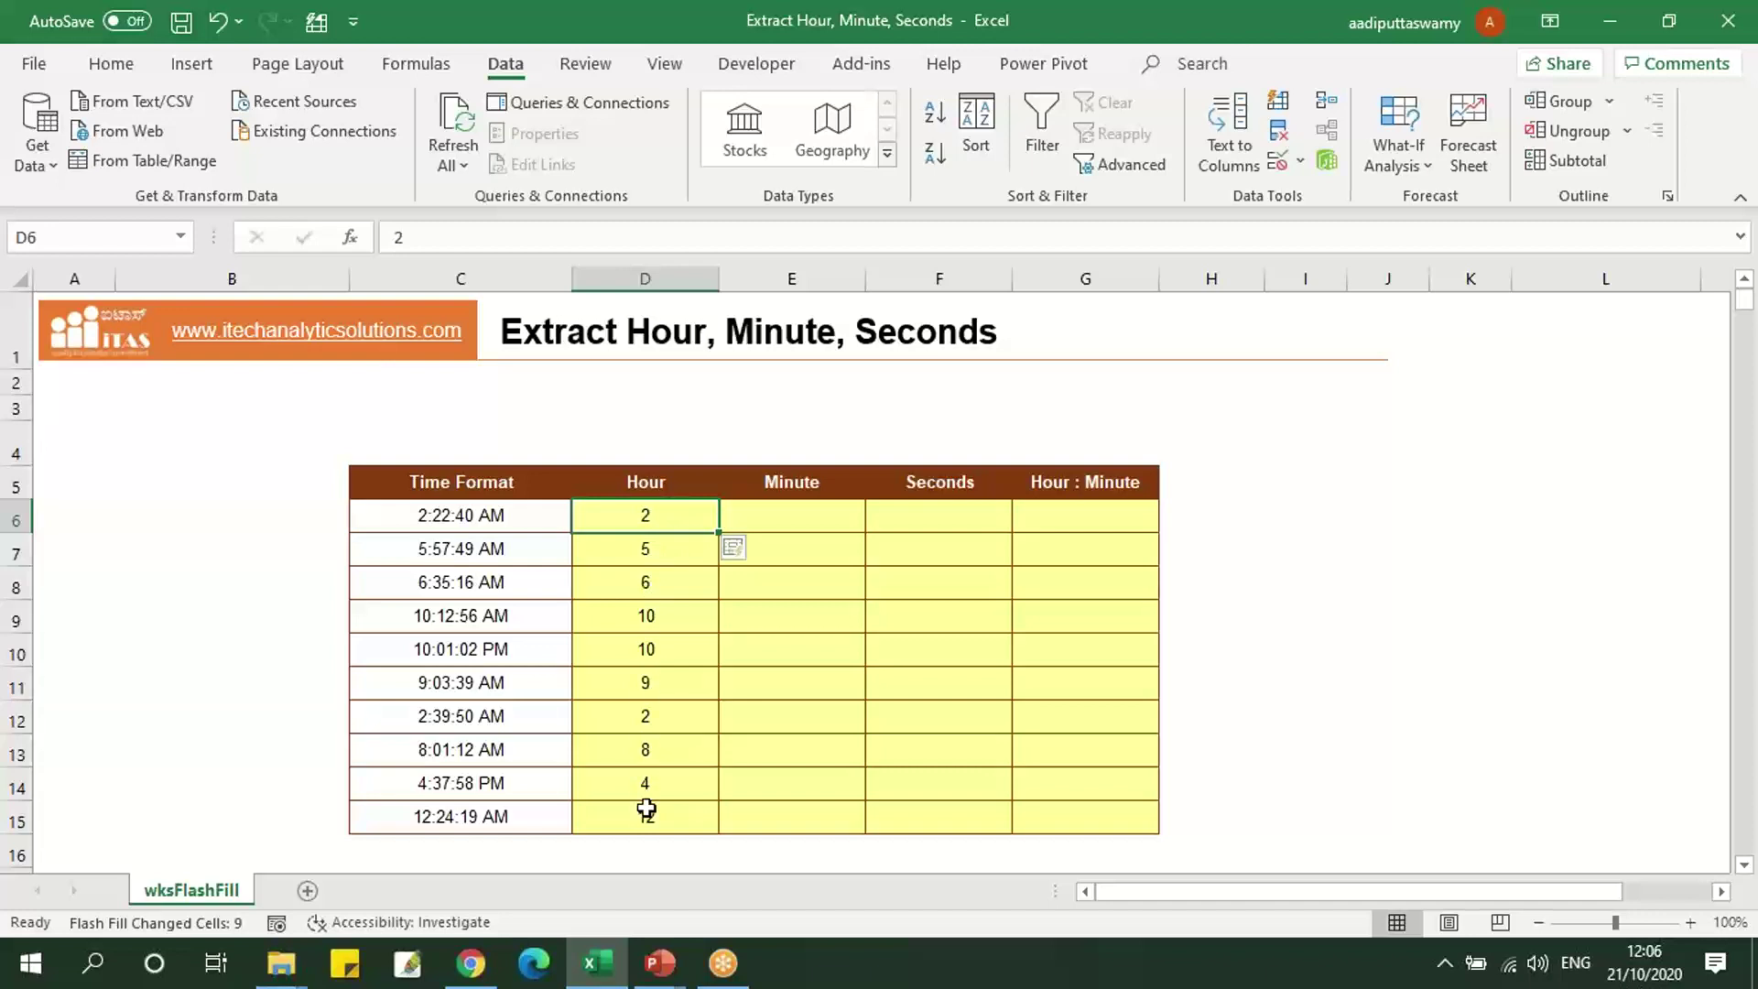
Enter example minute 22 in E6 and Flash Fill the Minute column.
left_click(814, 517)
type("22")
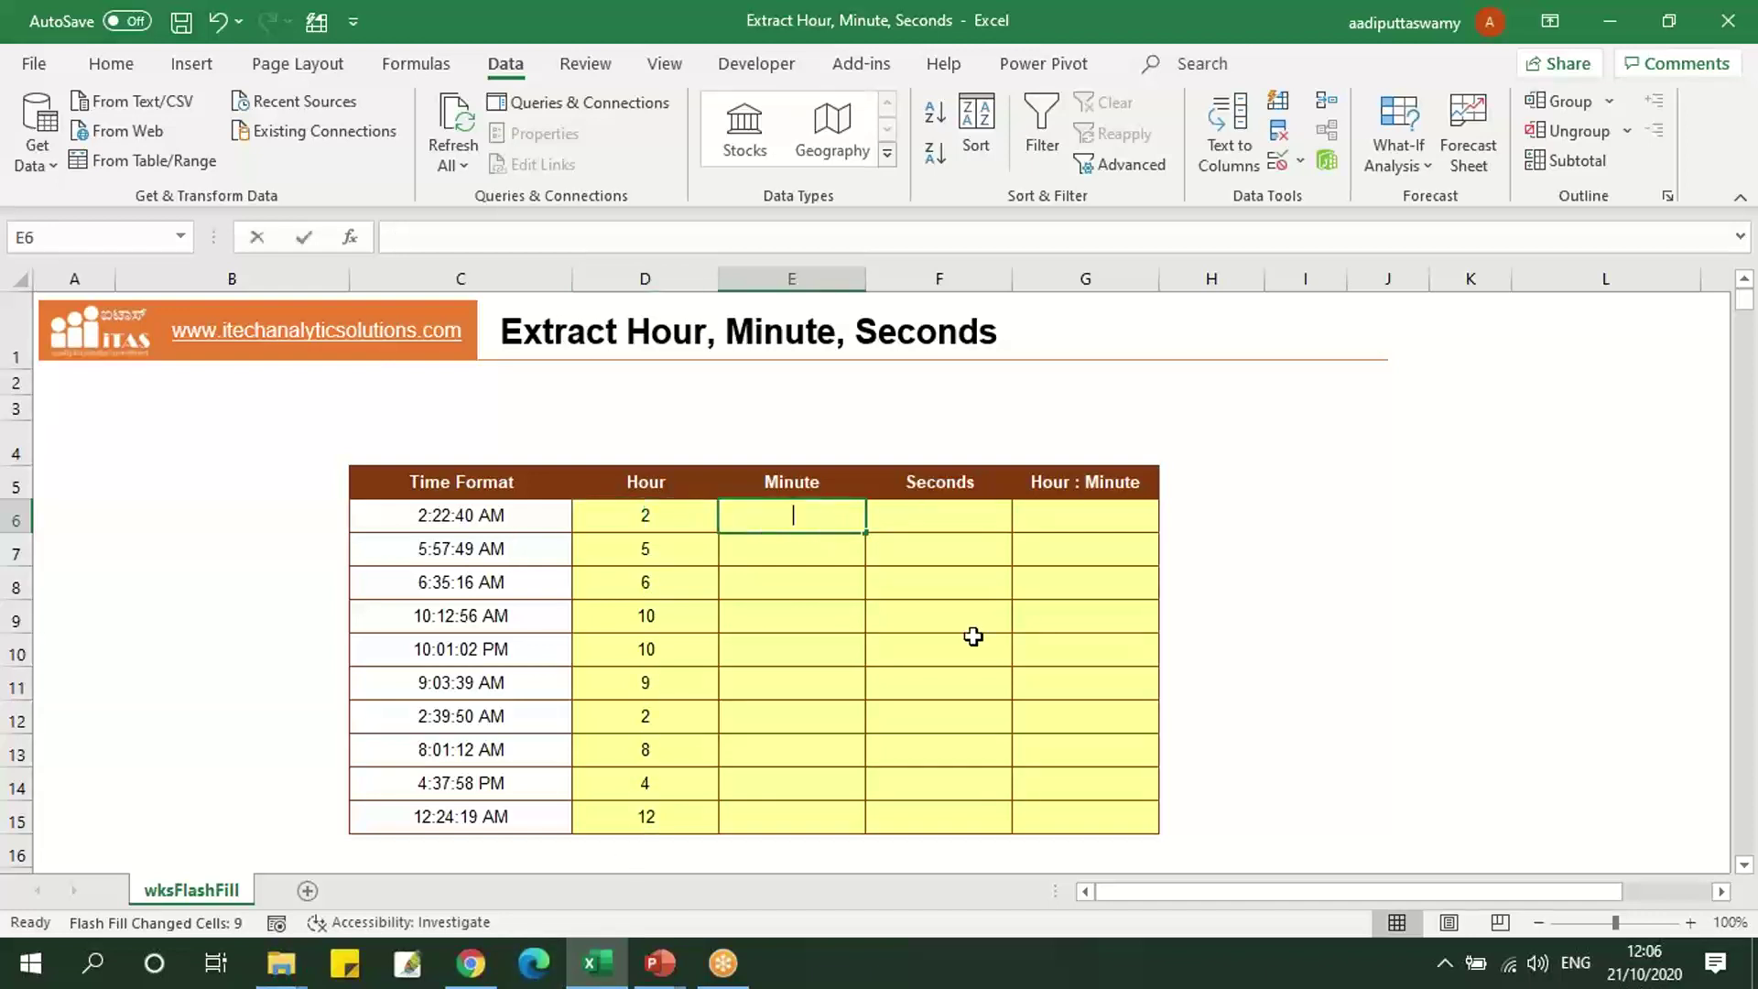
key("Return")
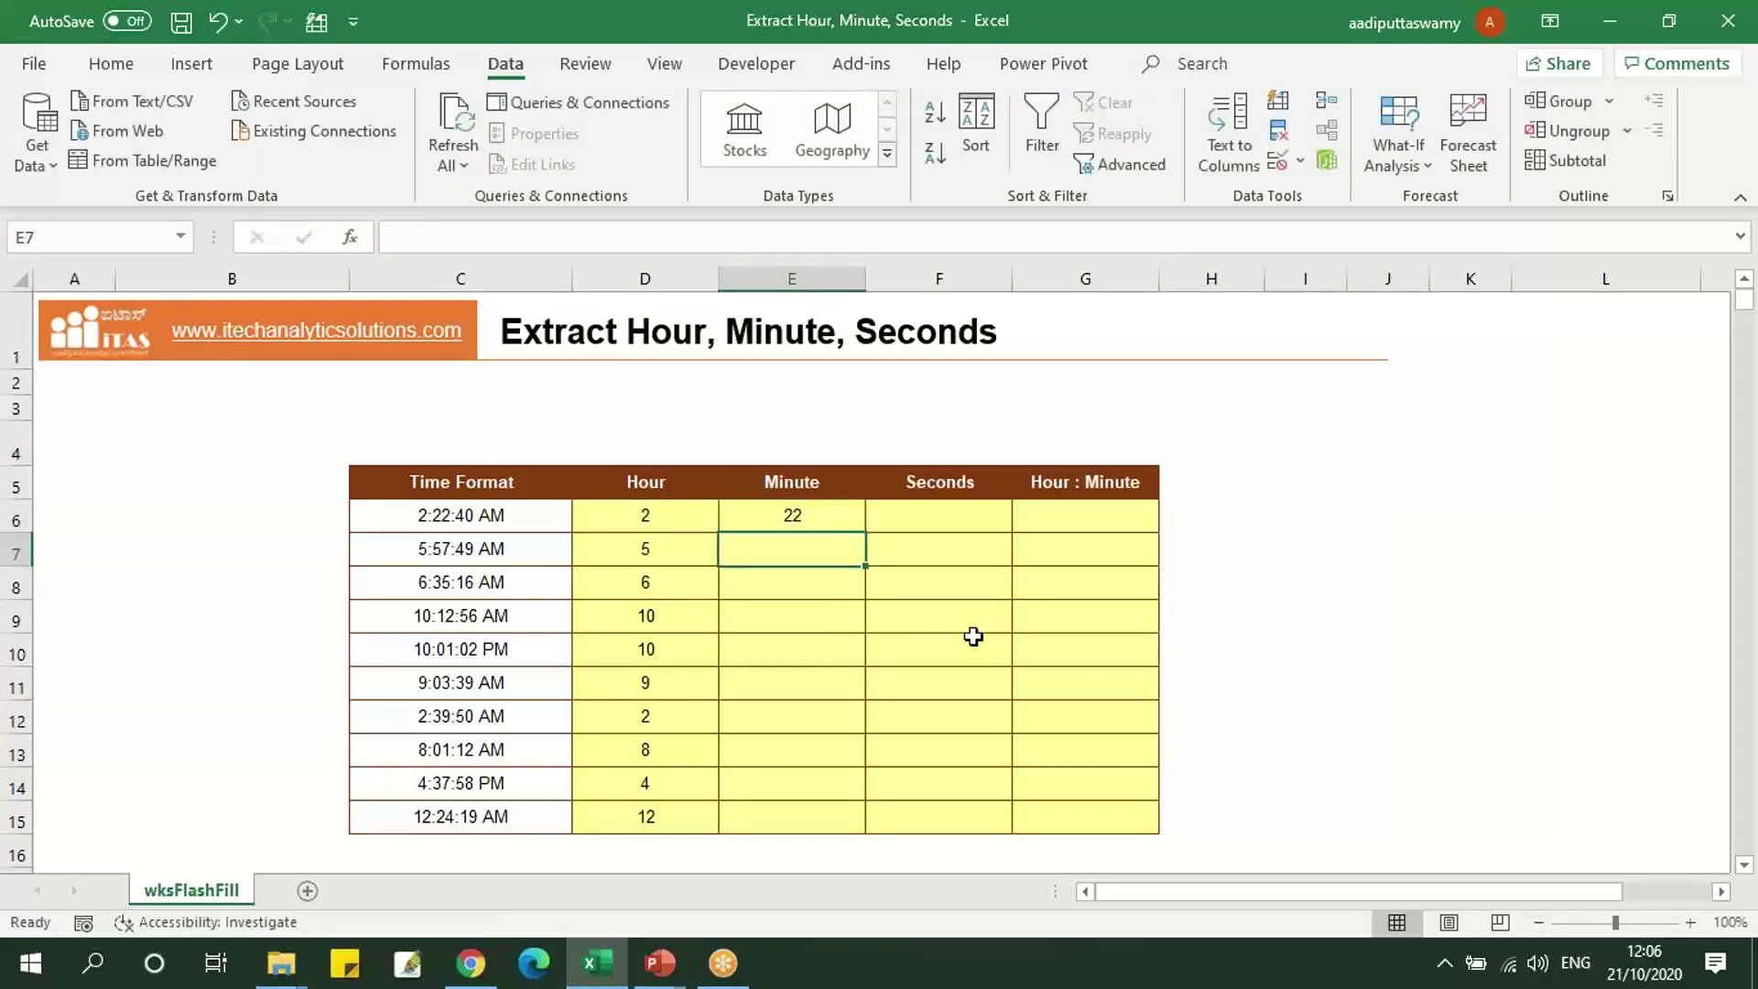
key("Up")
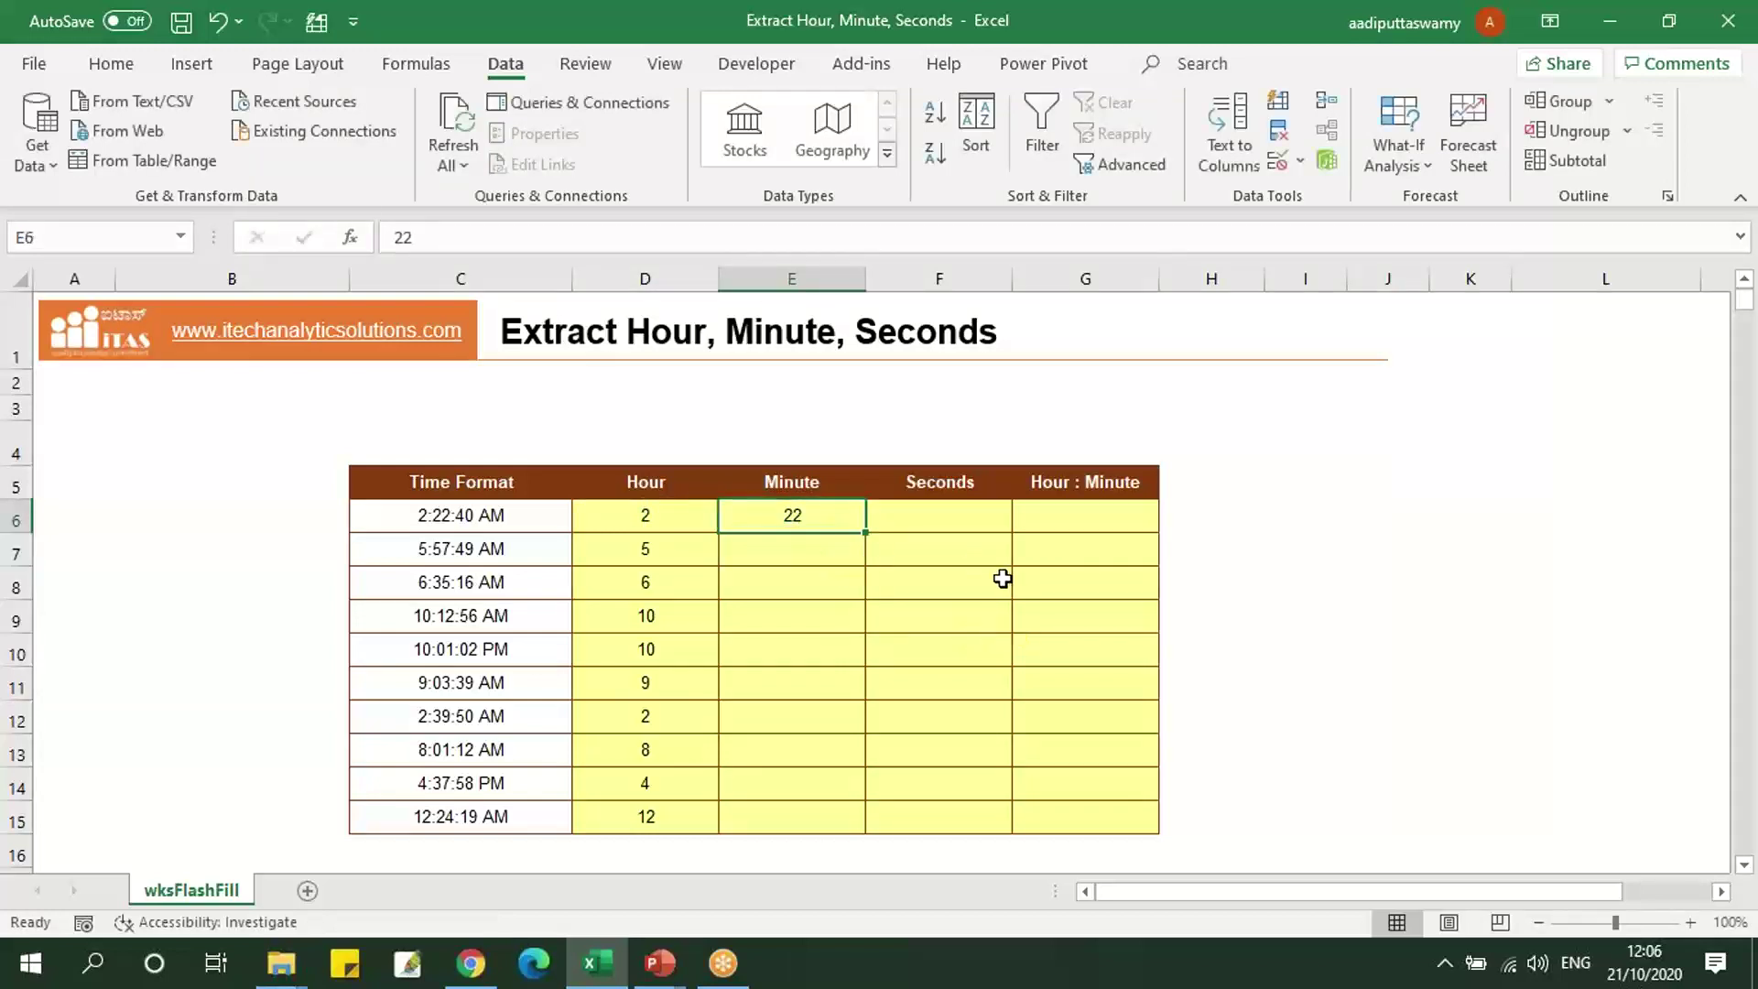
key("ctrl+e")
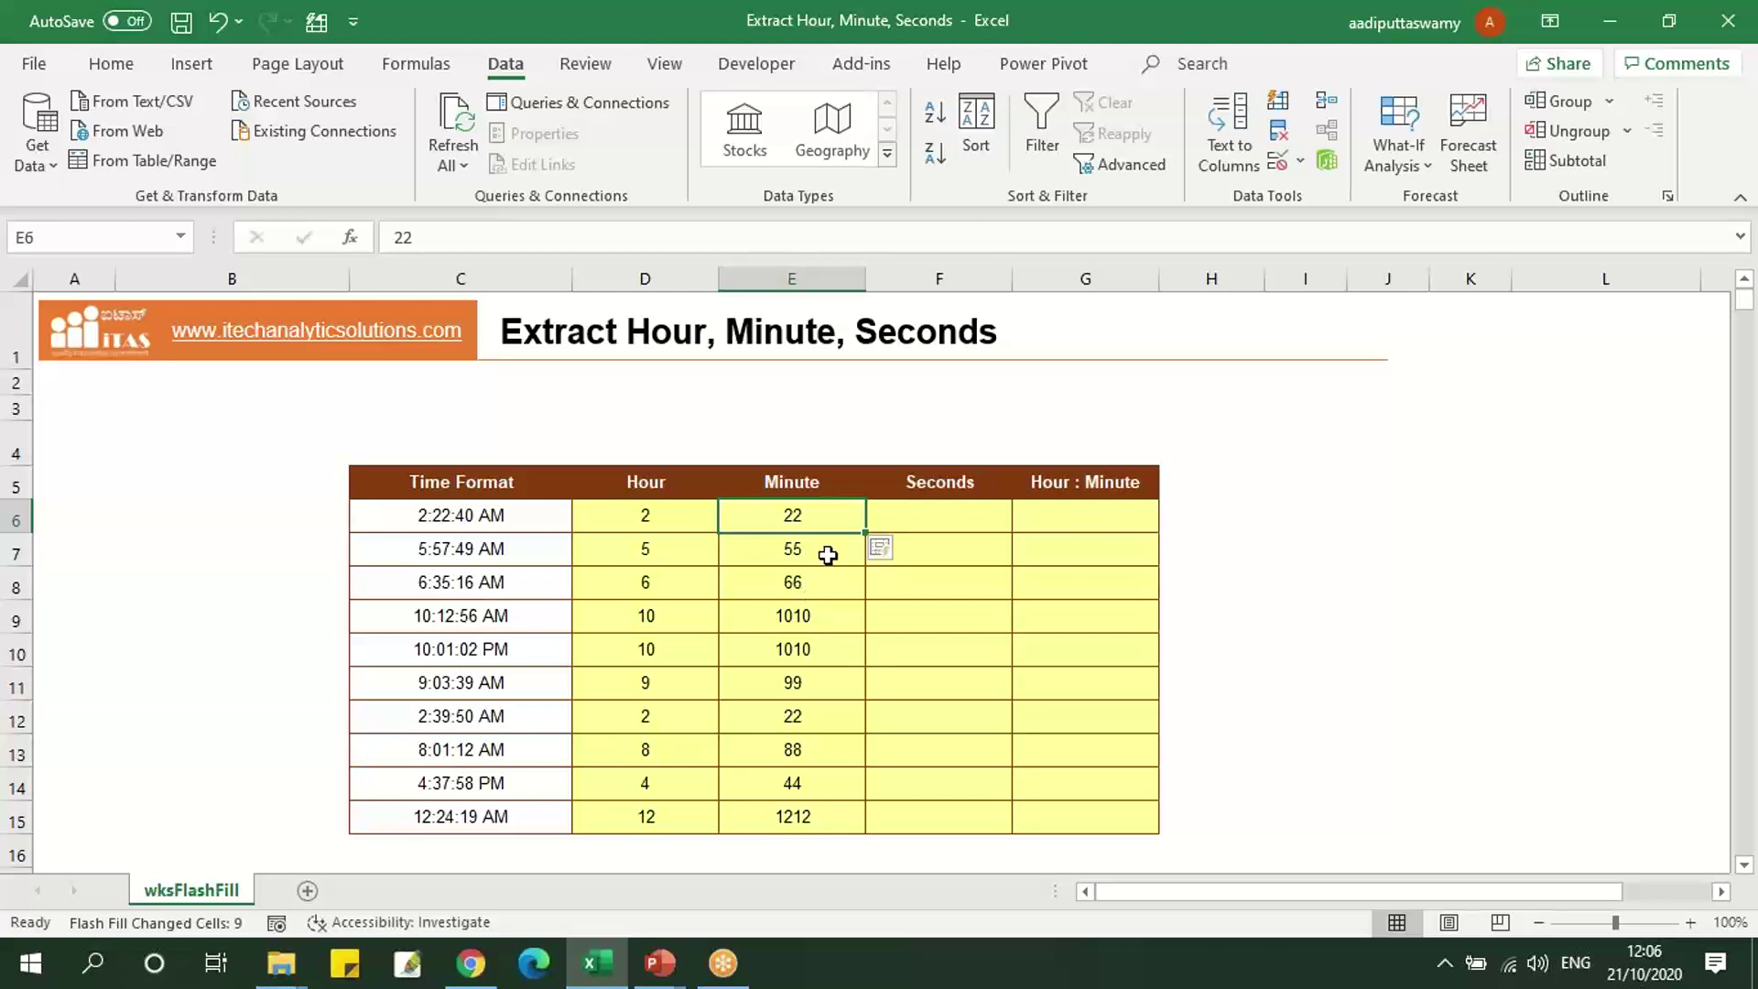
Correct the wrong minutes to 35 in E8 and 12 in E9 so Flash Fill updates.
left_click_drag(814, 513, 804, 813)
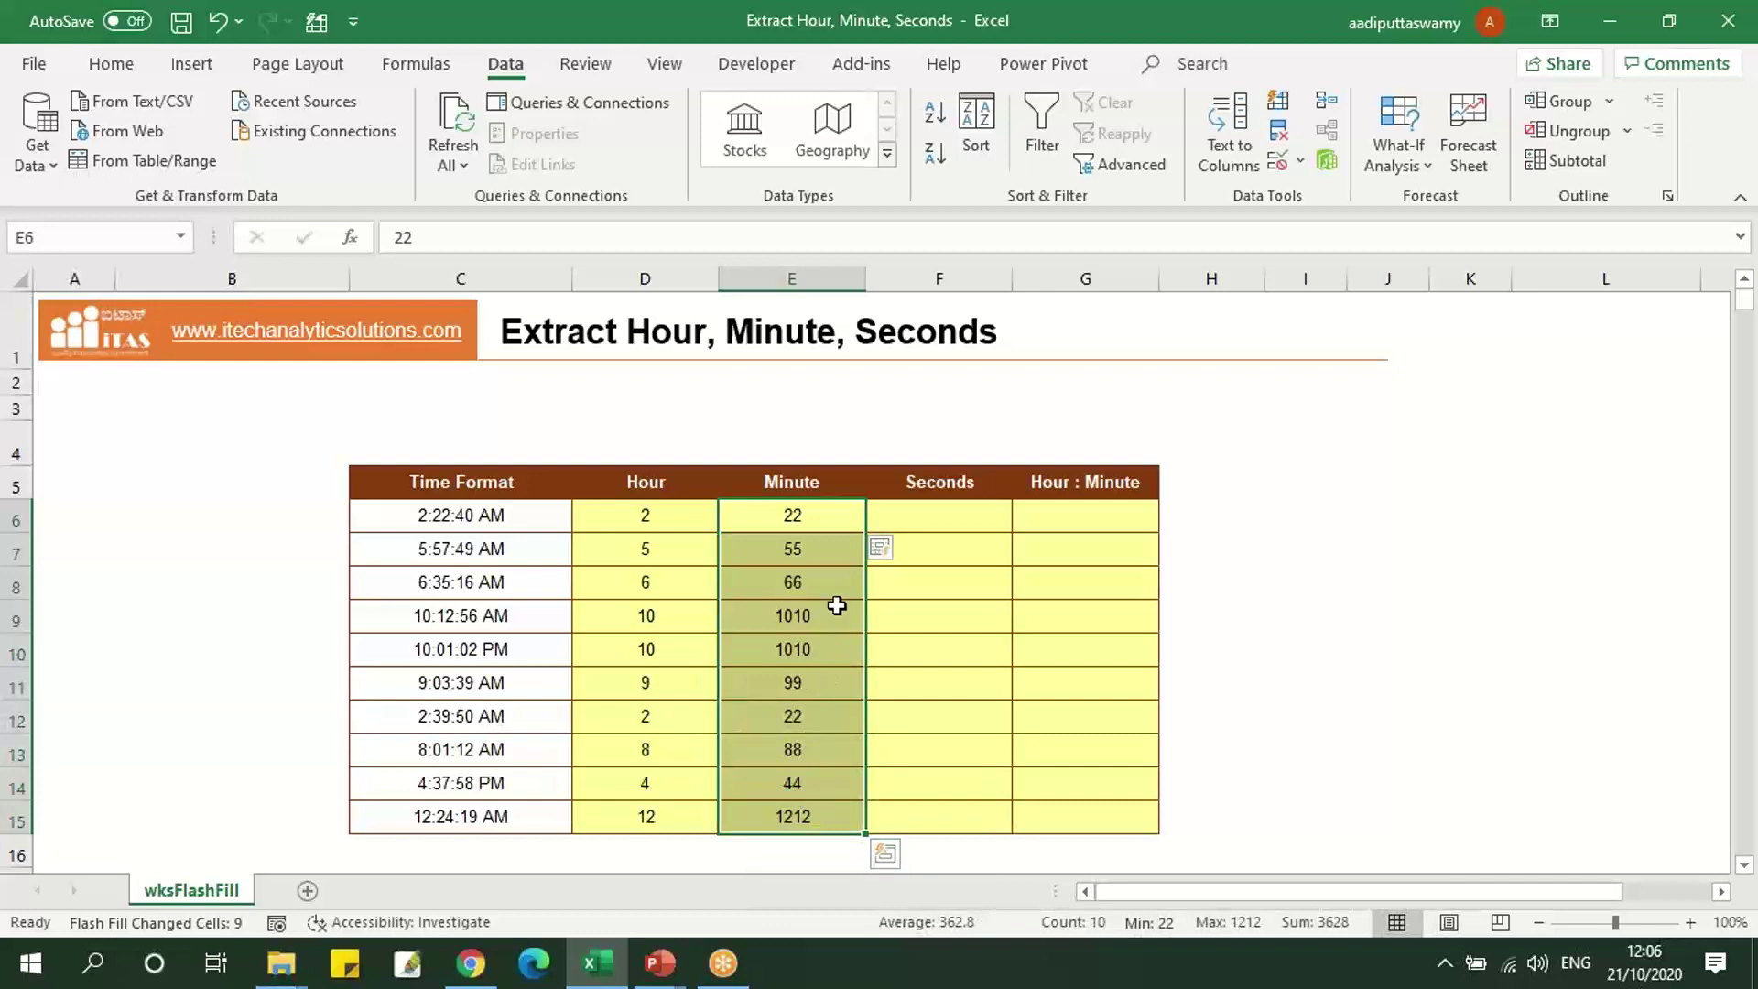
left_click(812, 578)
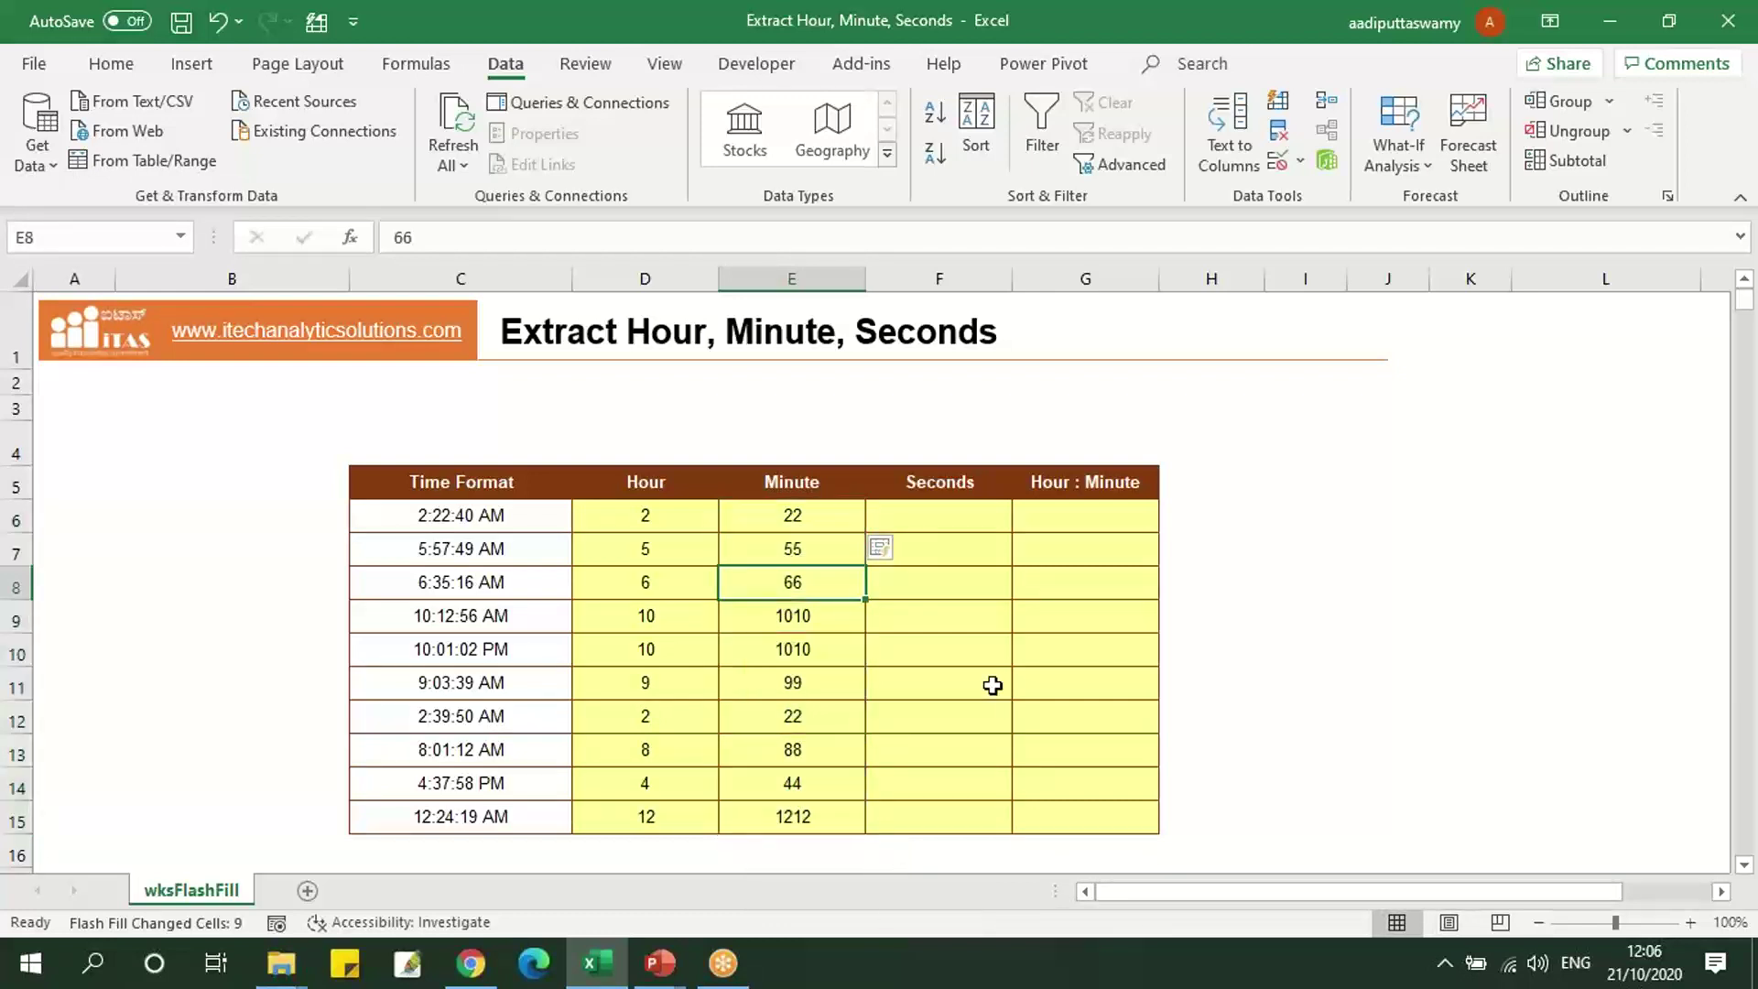
type("35")
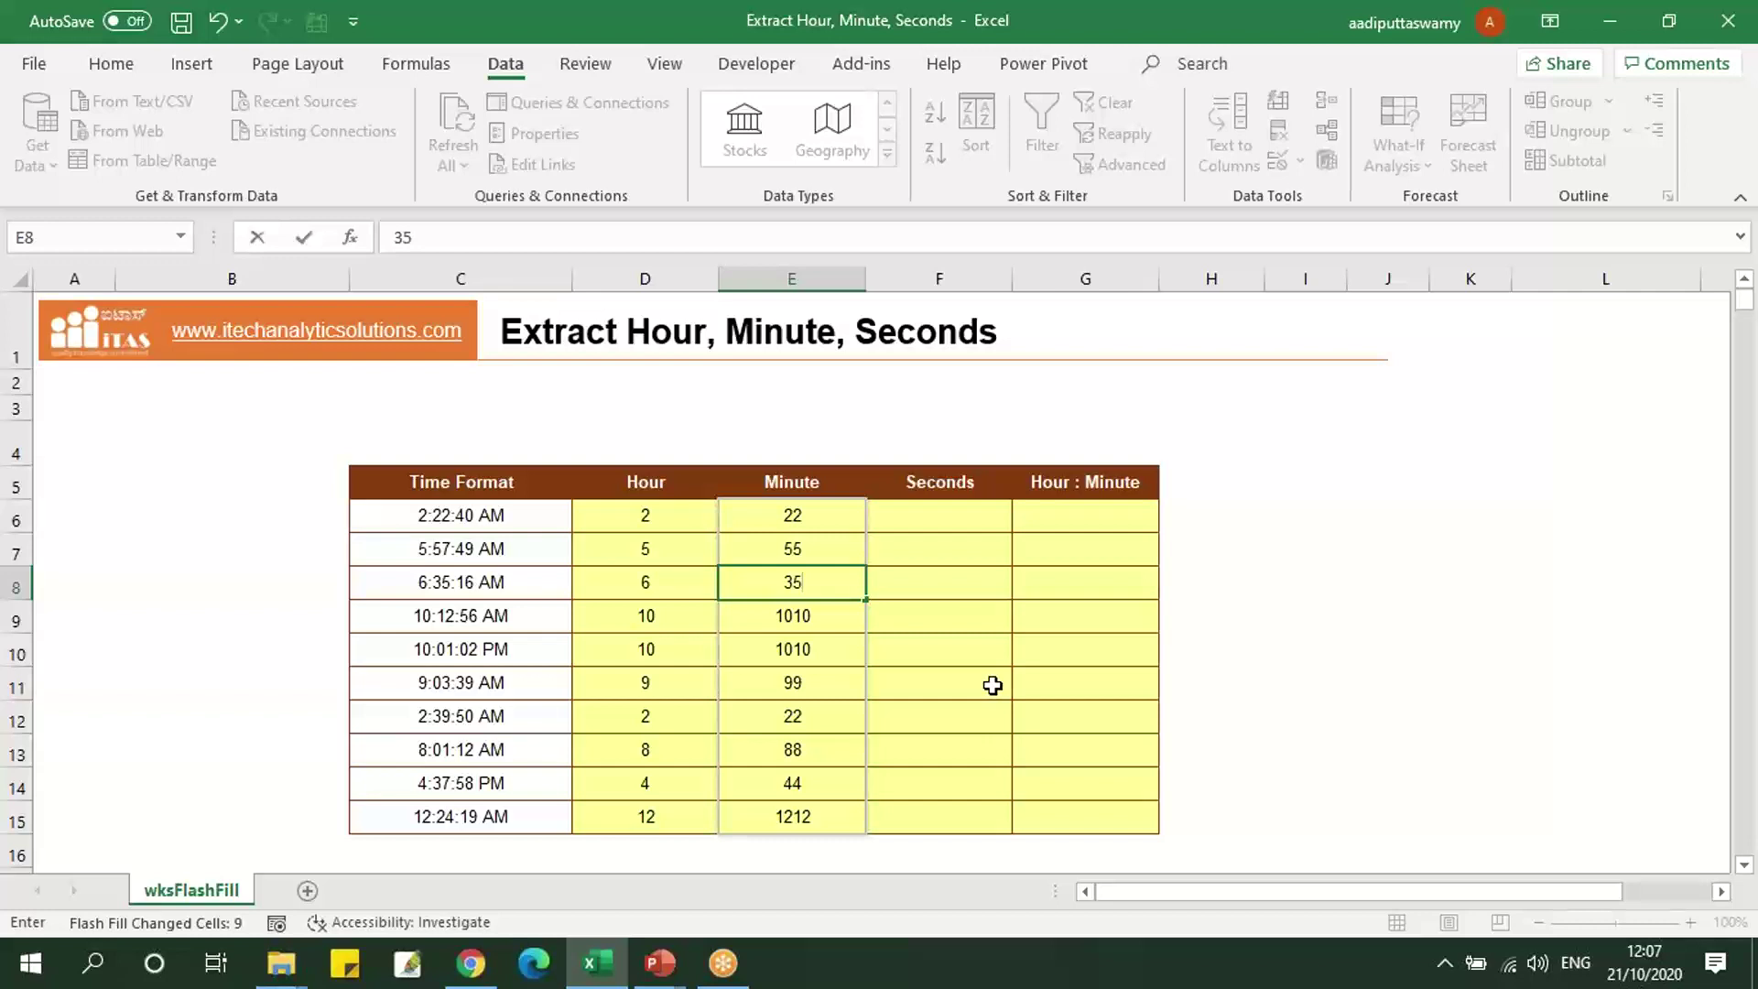
key("Return")
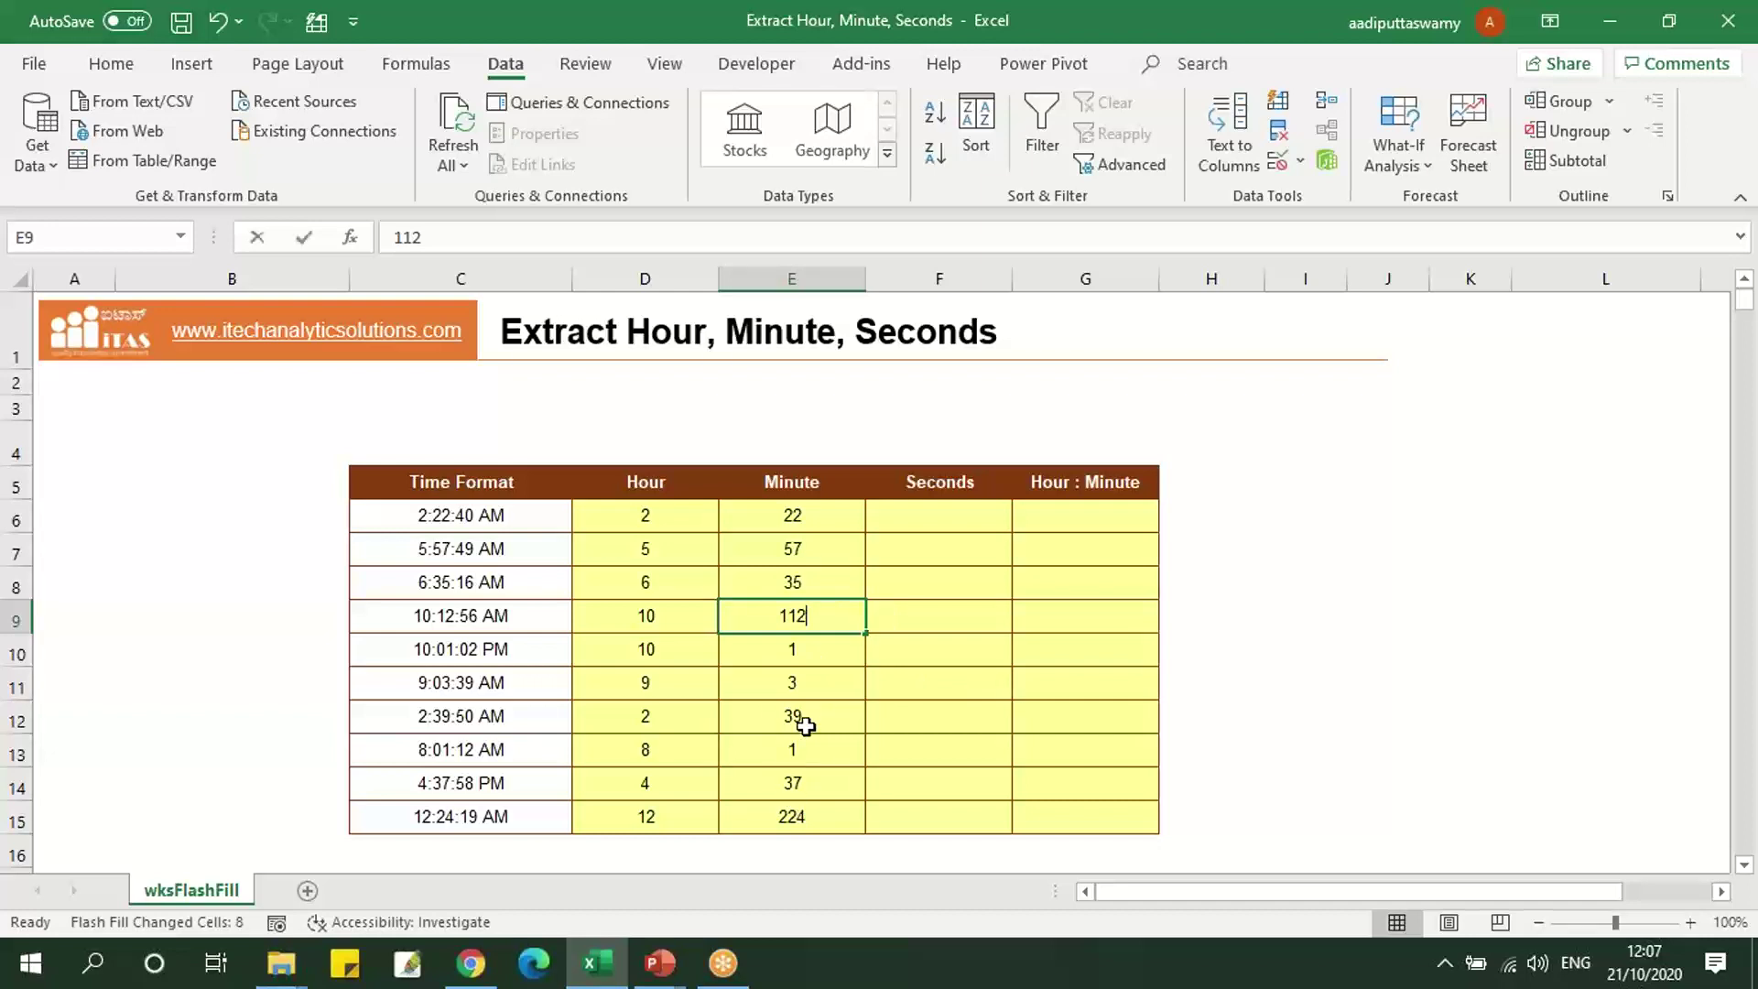
type("12")
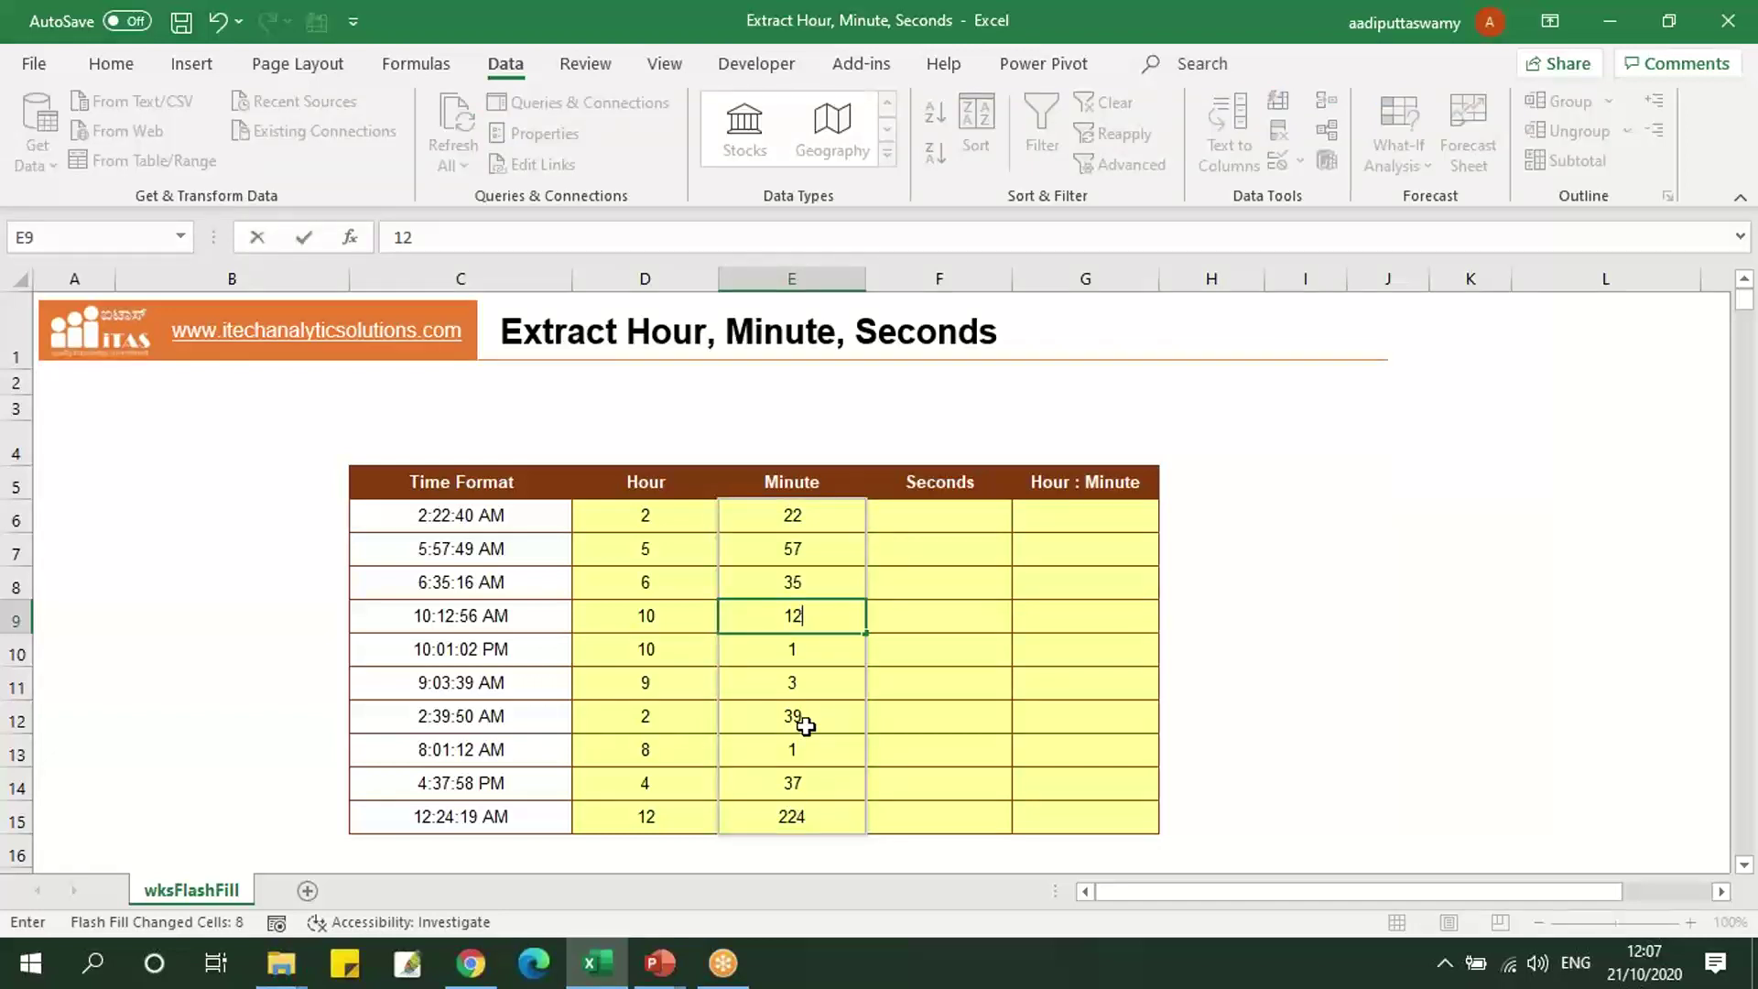
key("Return")
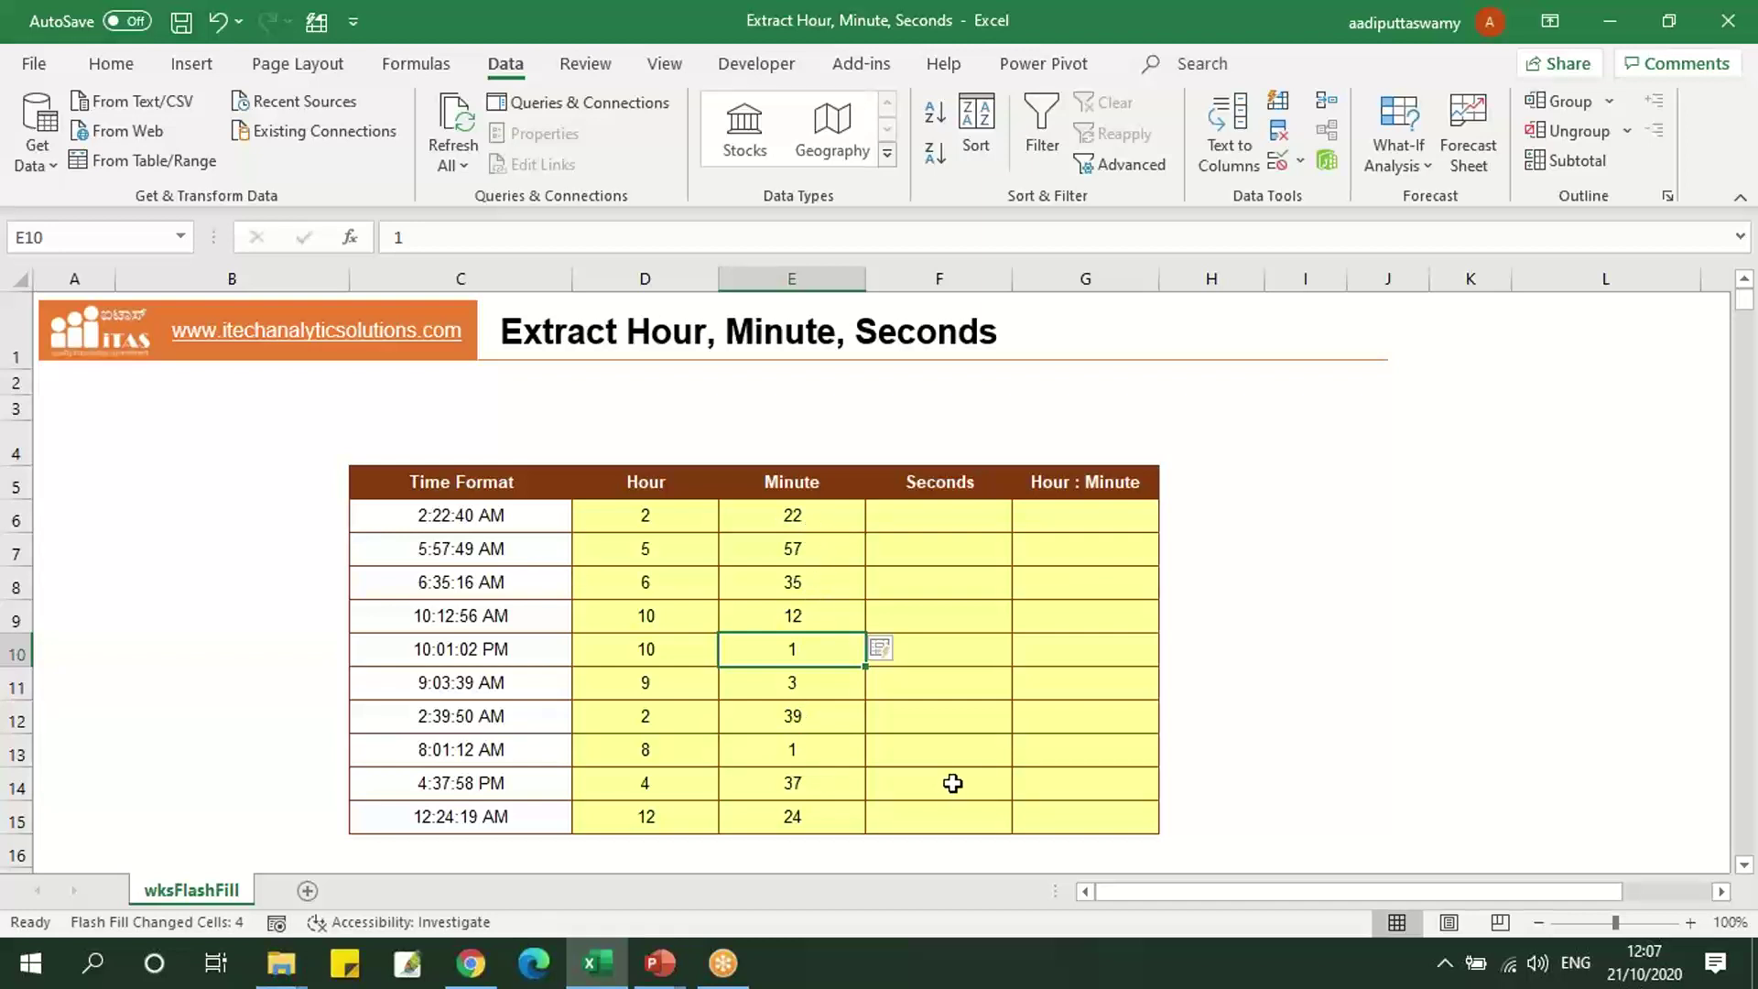
Enter example seconds 40 in F6 and Flash Fill the Seconds column through F15.
left_click(950, 520)
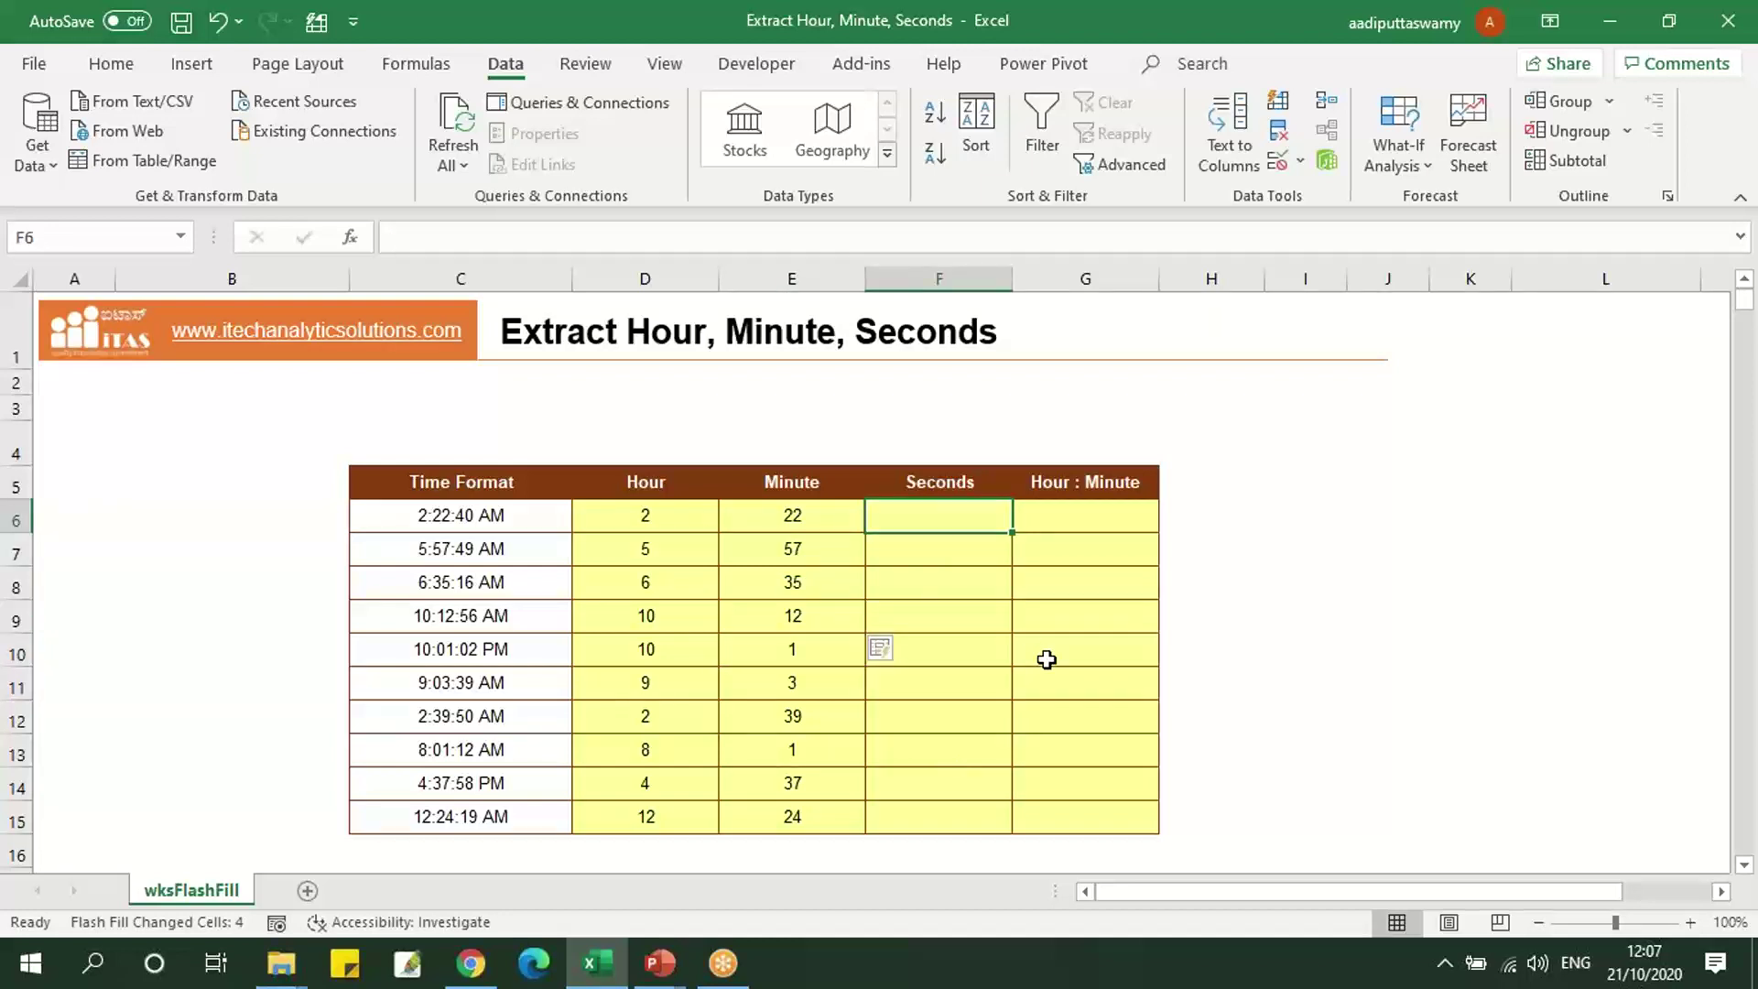
type("40")
key("Return")
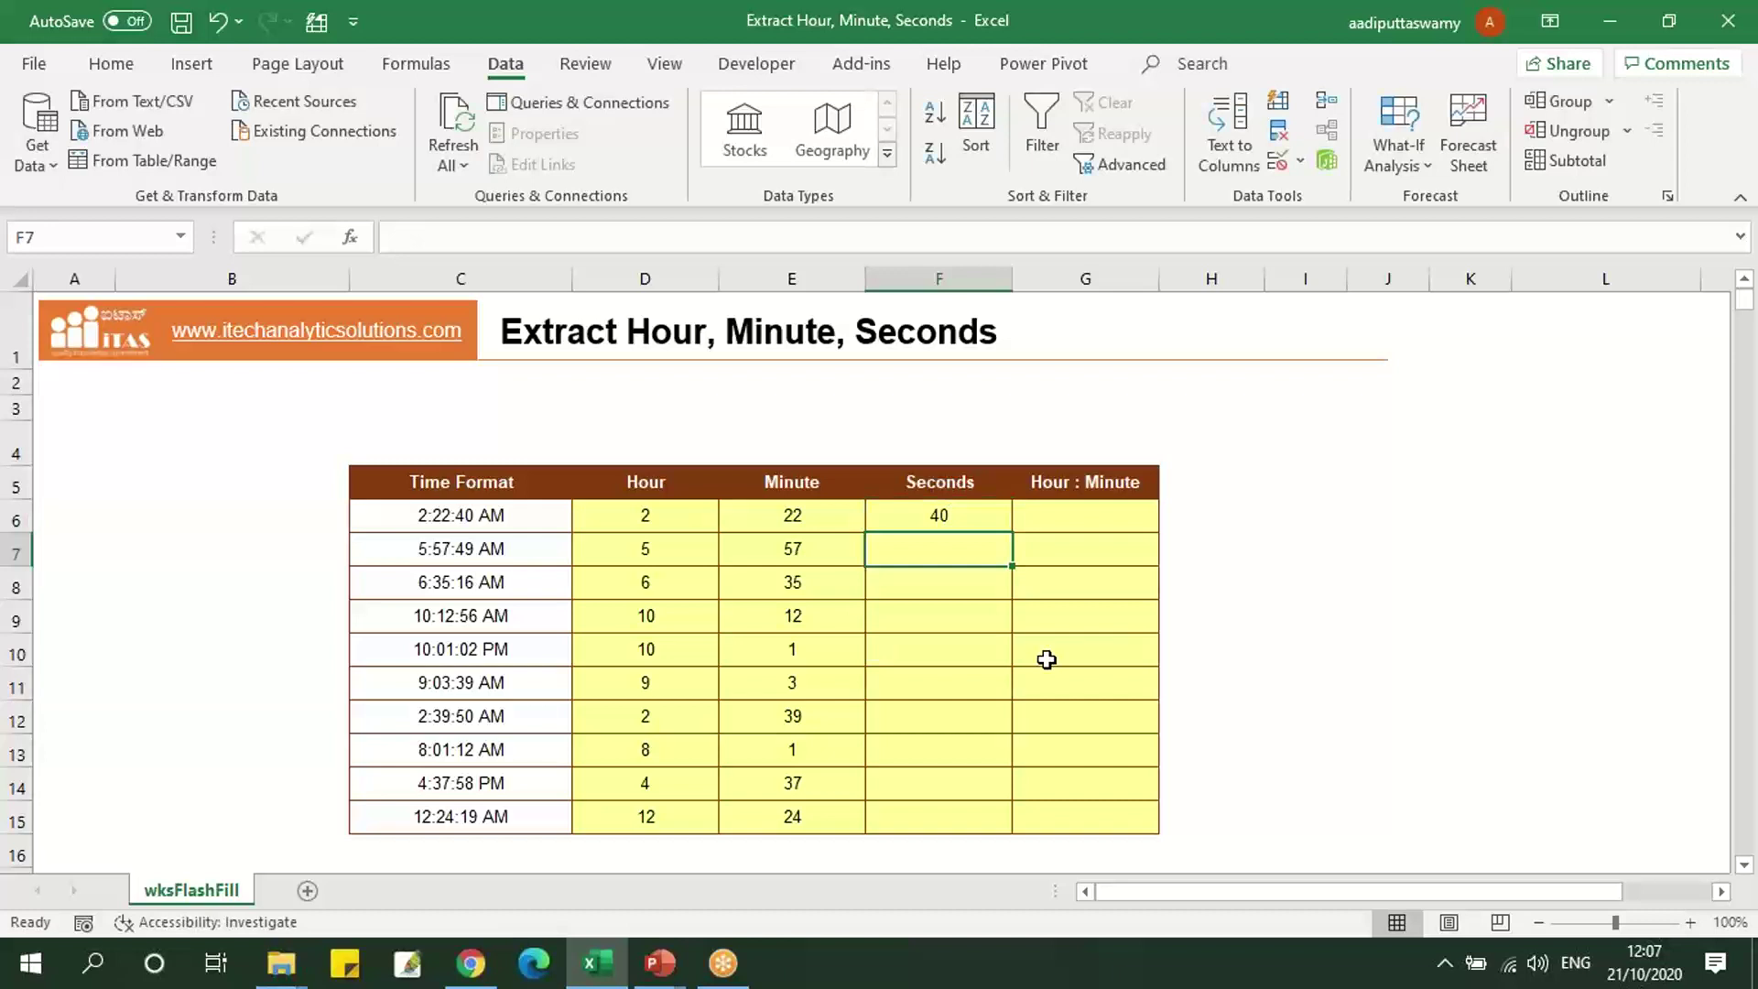
left_click(954, 508)
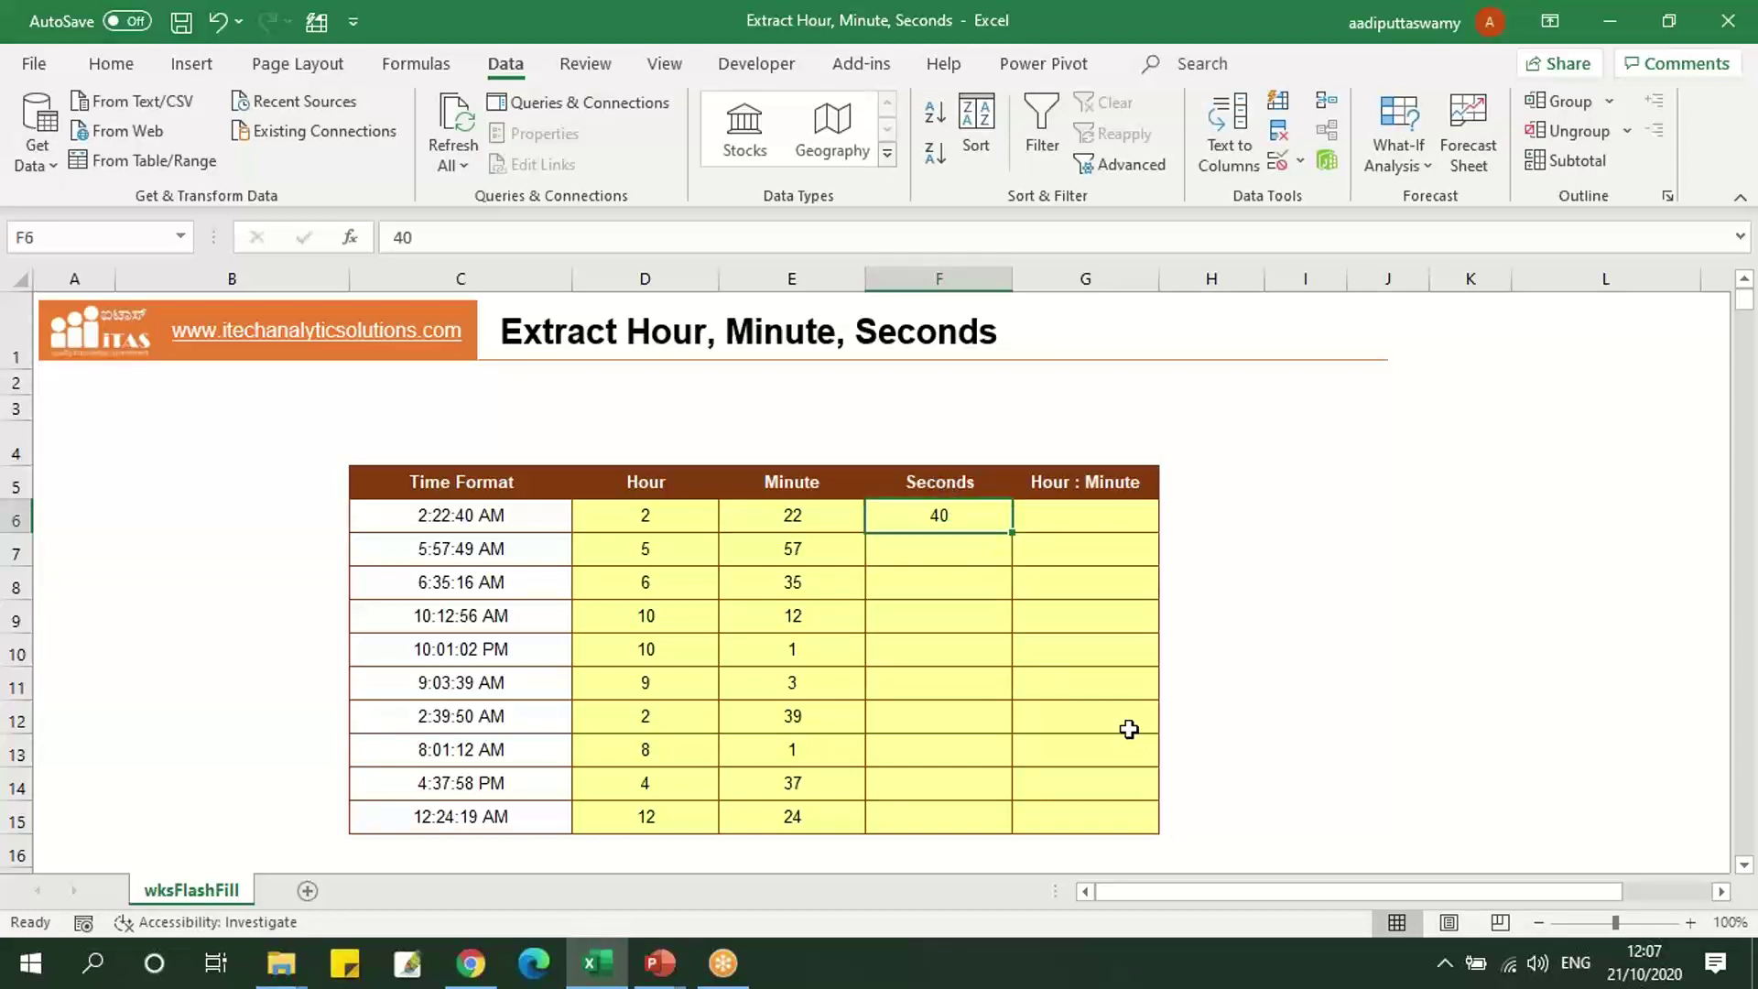
key("ctrl+e")
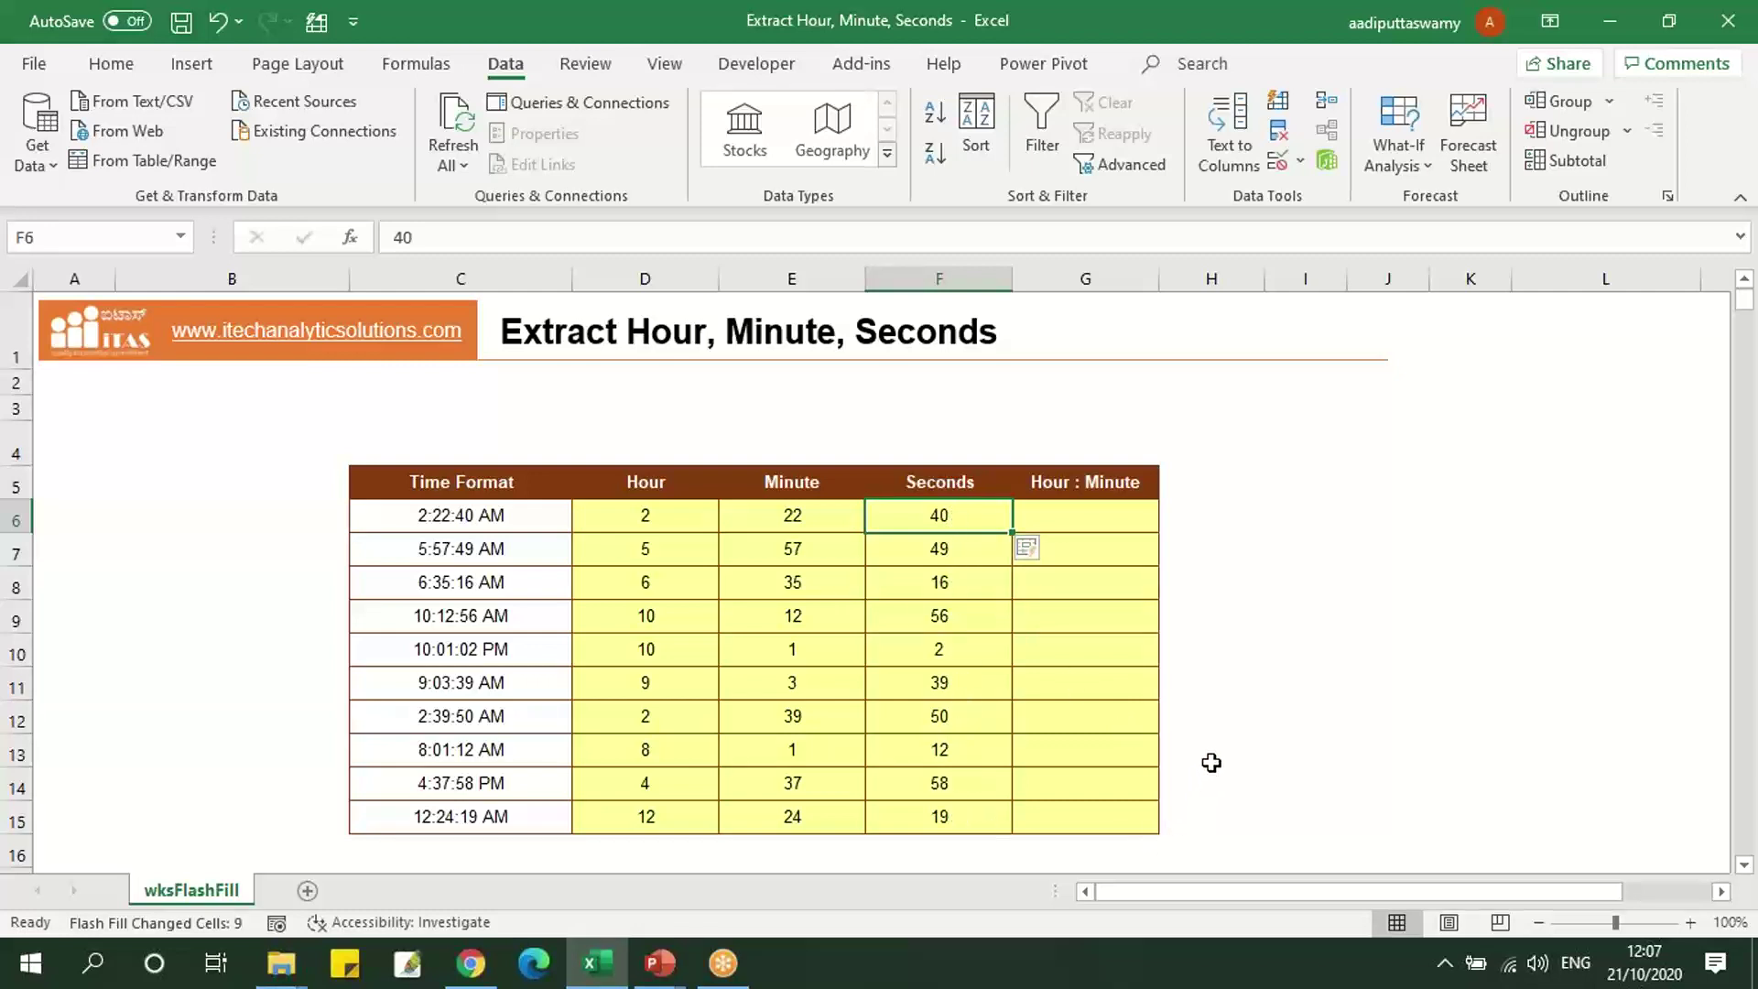
Enter example 2:22 in G6 and Flash Fill the Hour : Minute column.
left_click(1071, 517)
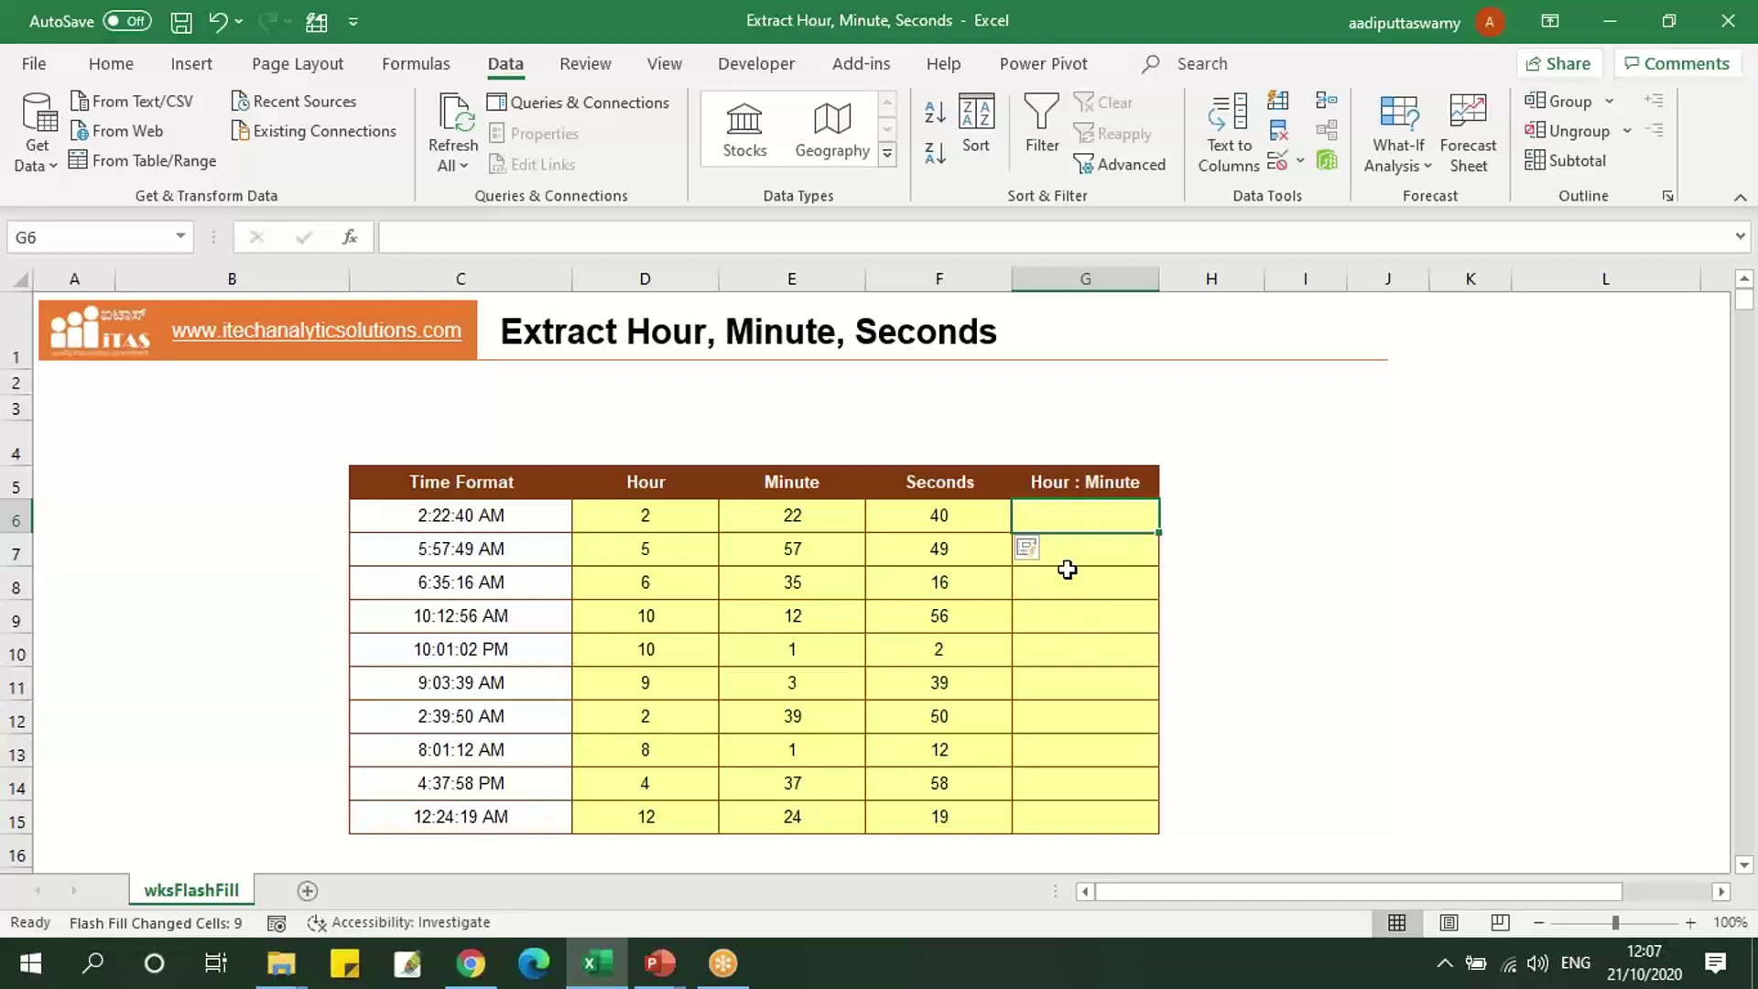
type("2")
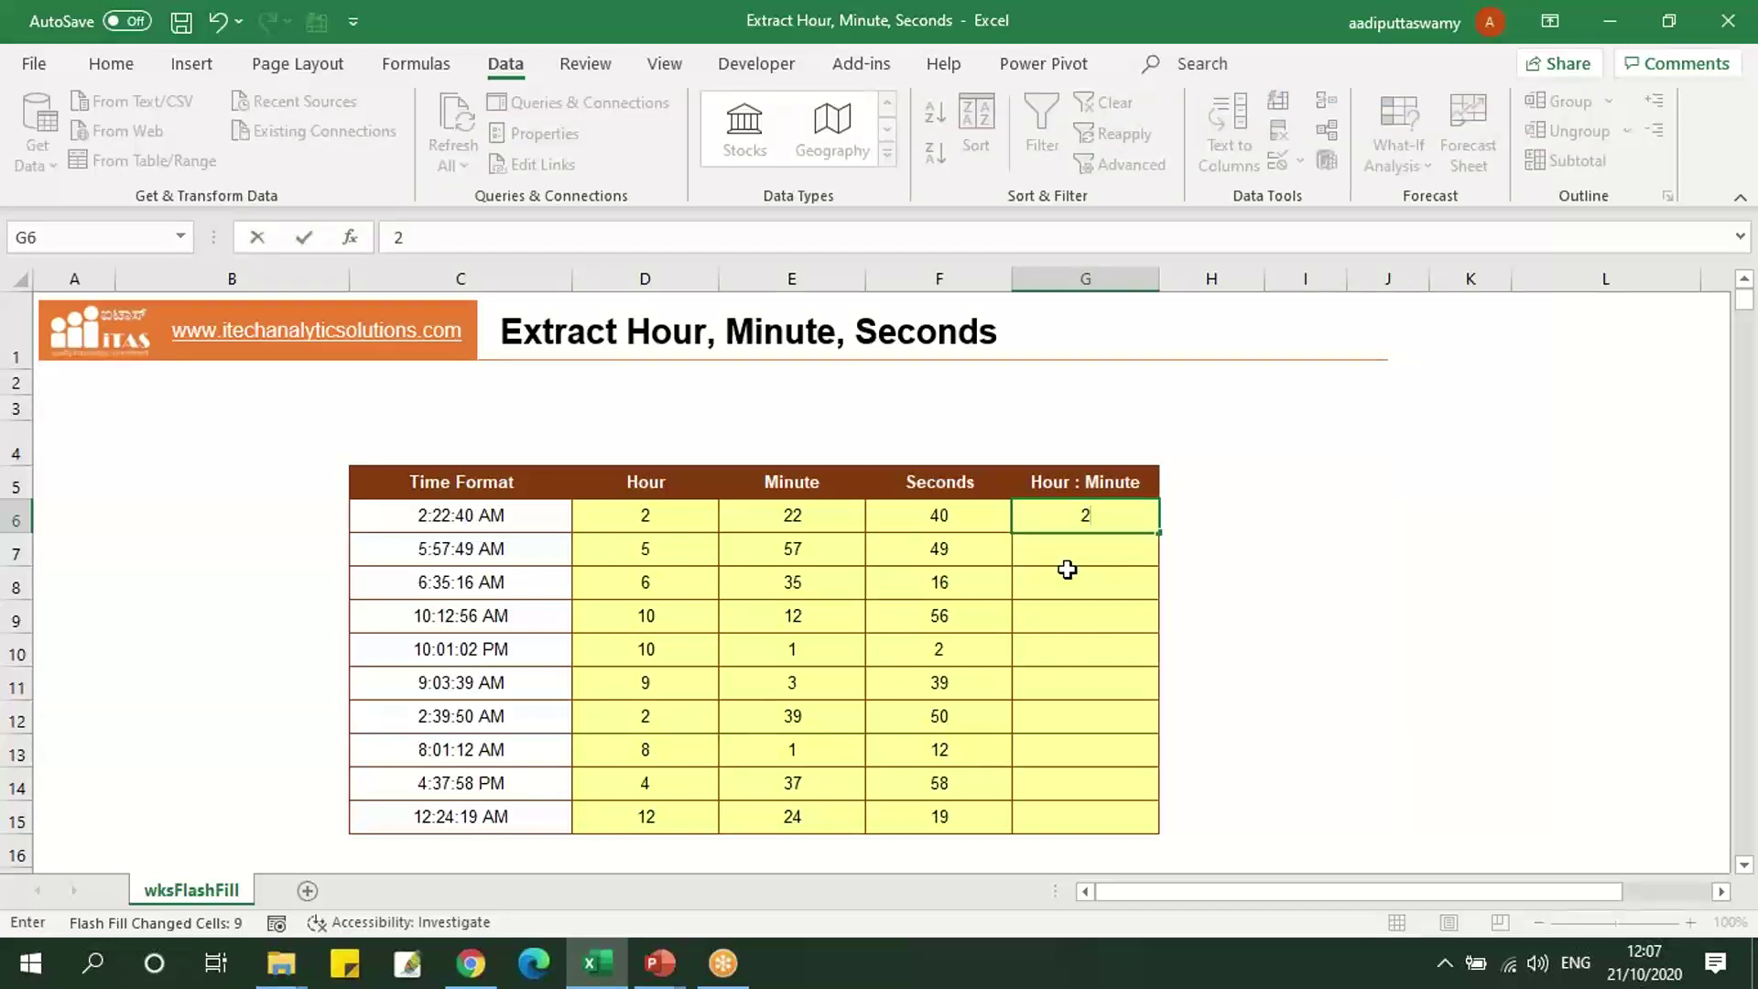
type(":")
type("22")
key("Return")
key("Up")
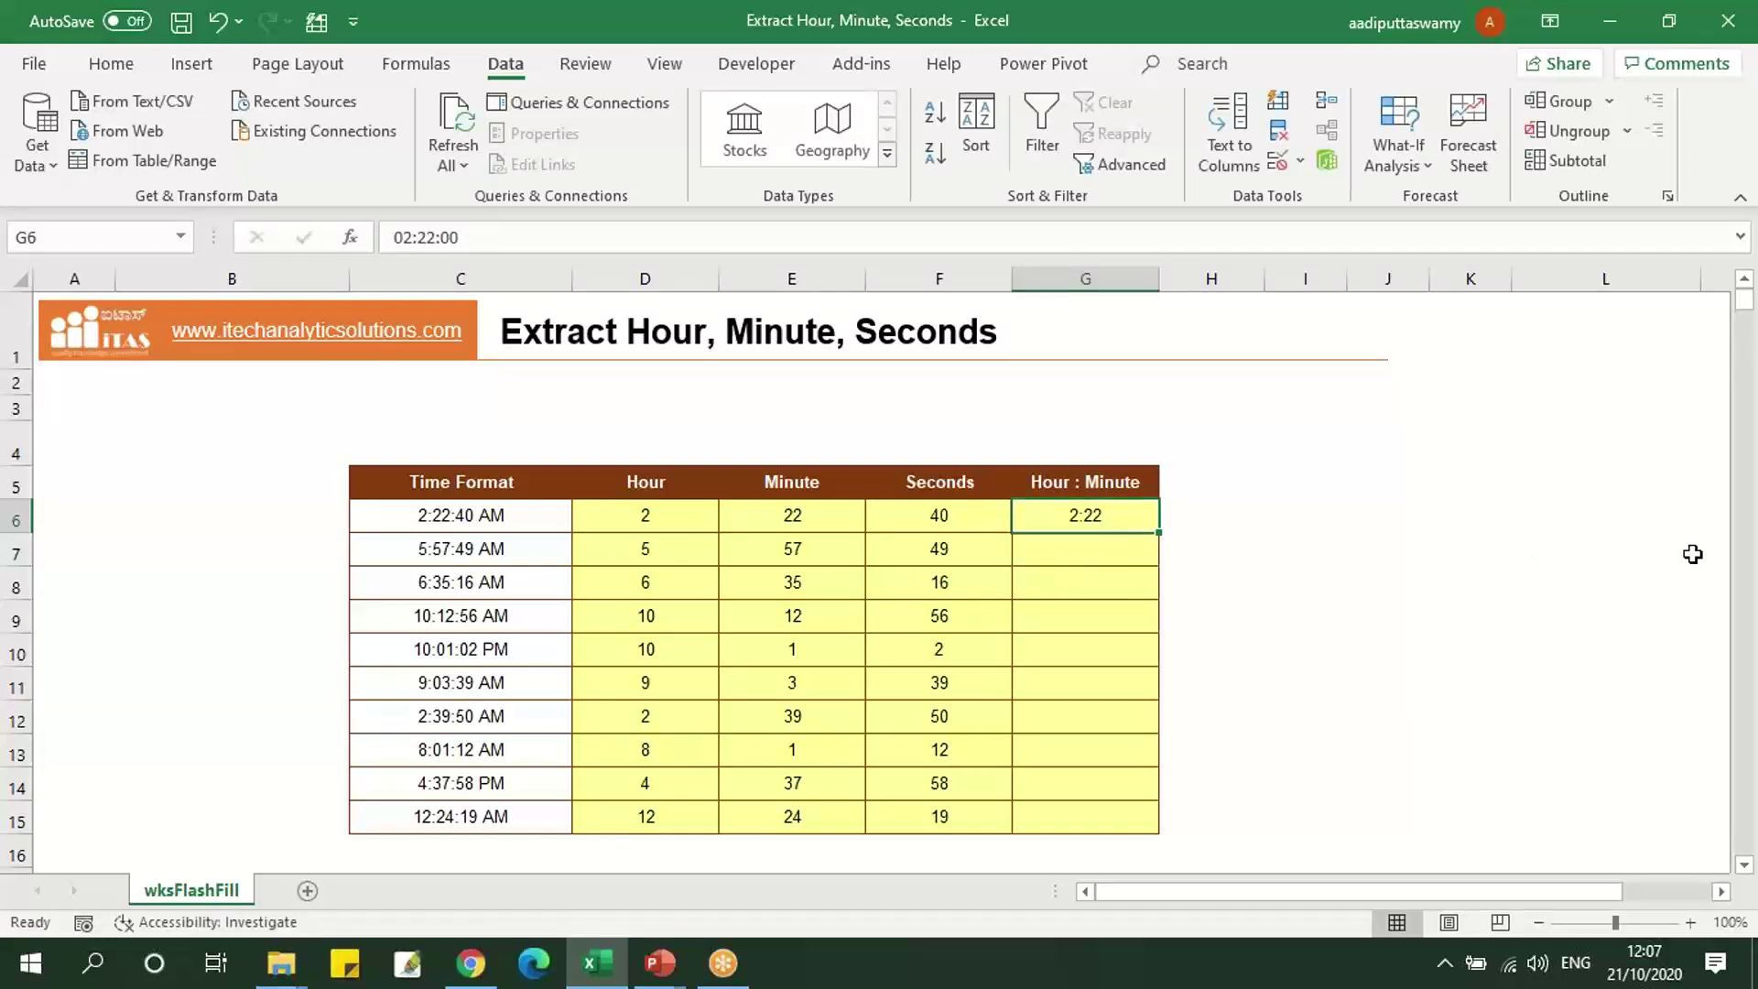
key("ctrl+e")
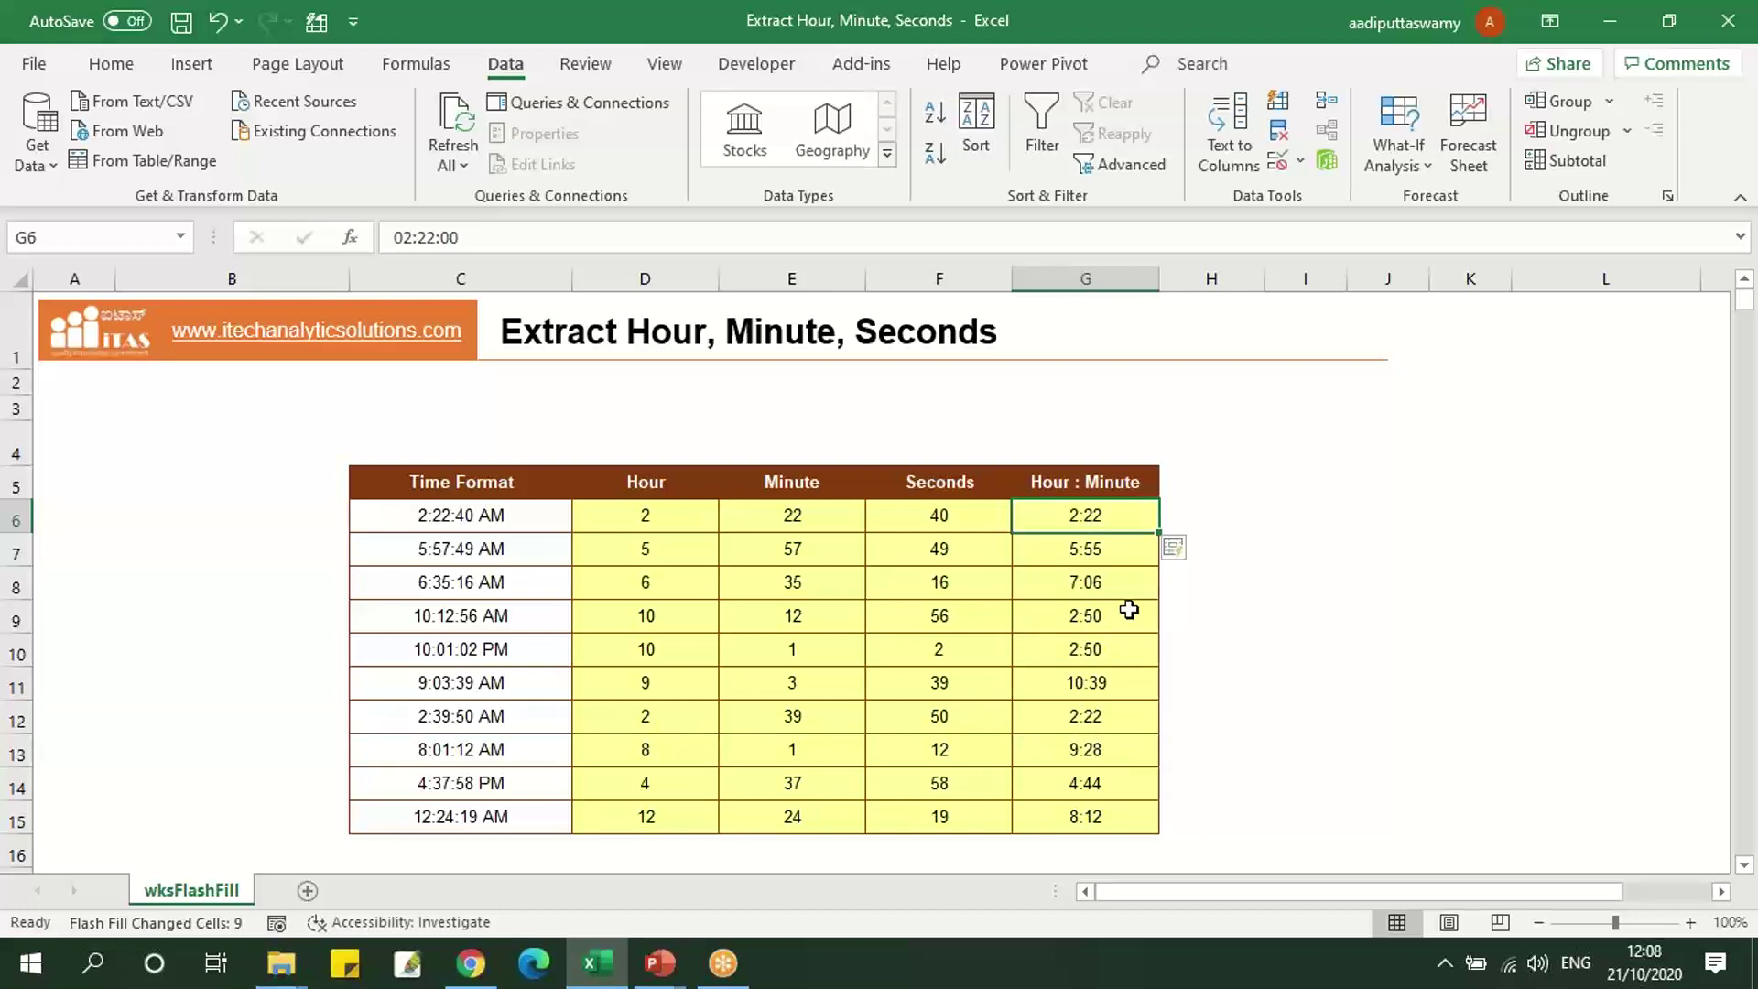
Correct G7 from 5:55 to 5:57 so Flash Fill refreshes.
left_click(1114, 545)
key("F2")
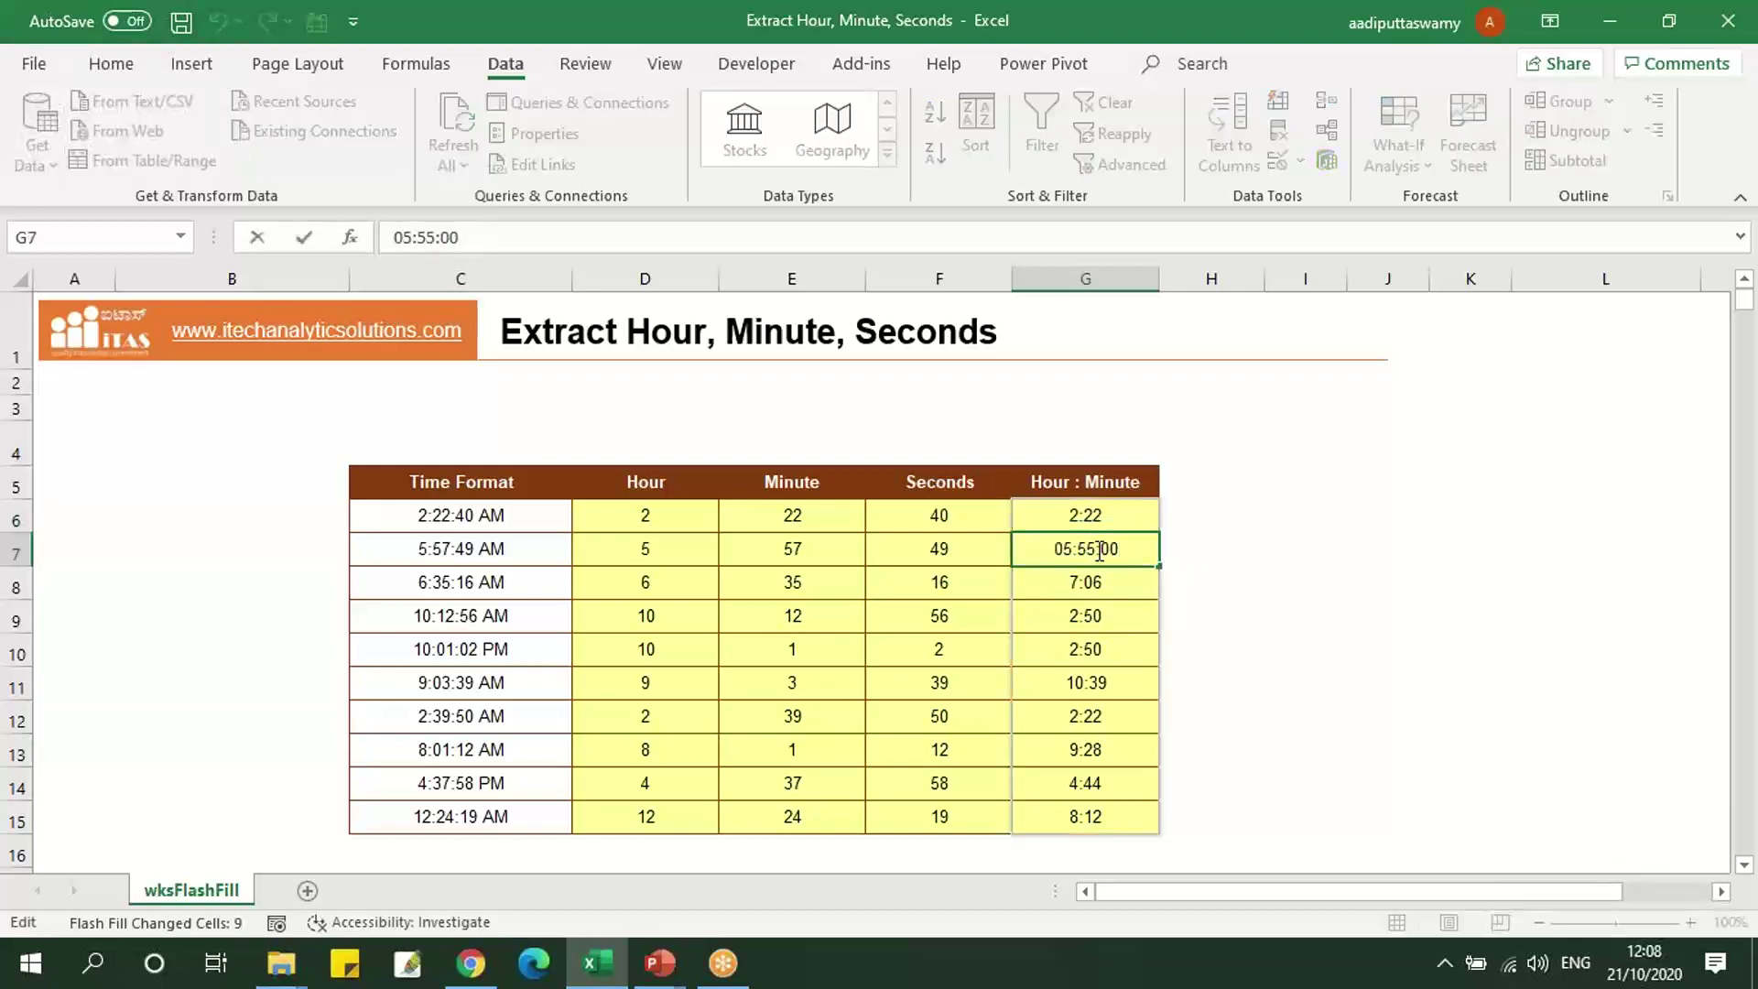
left_click(1098, 549)
key("BackSpace")
type("7")
key("Return")
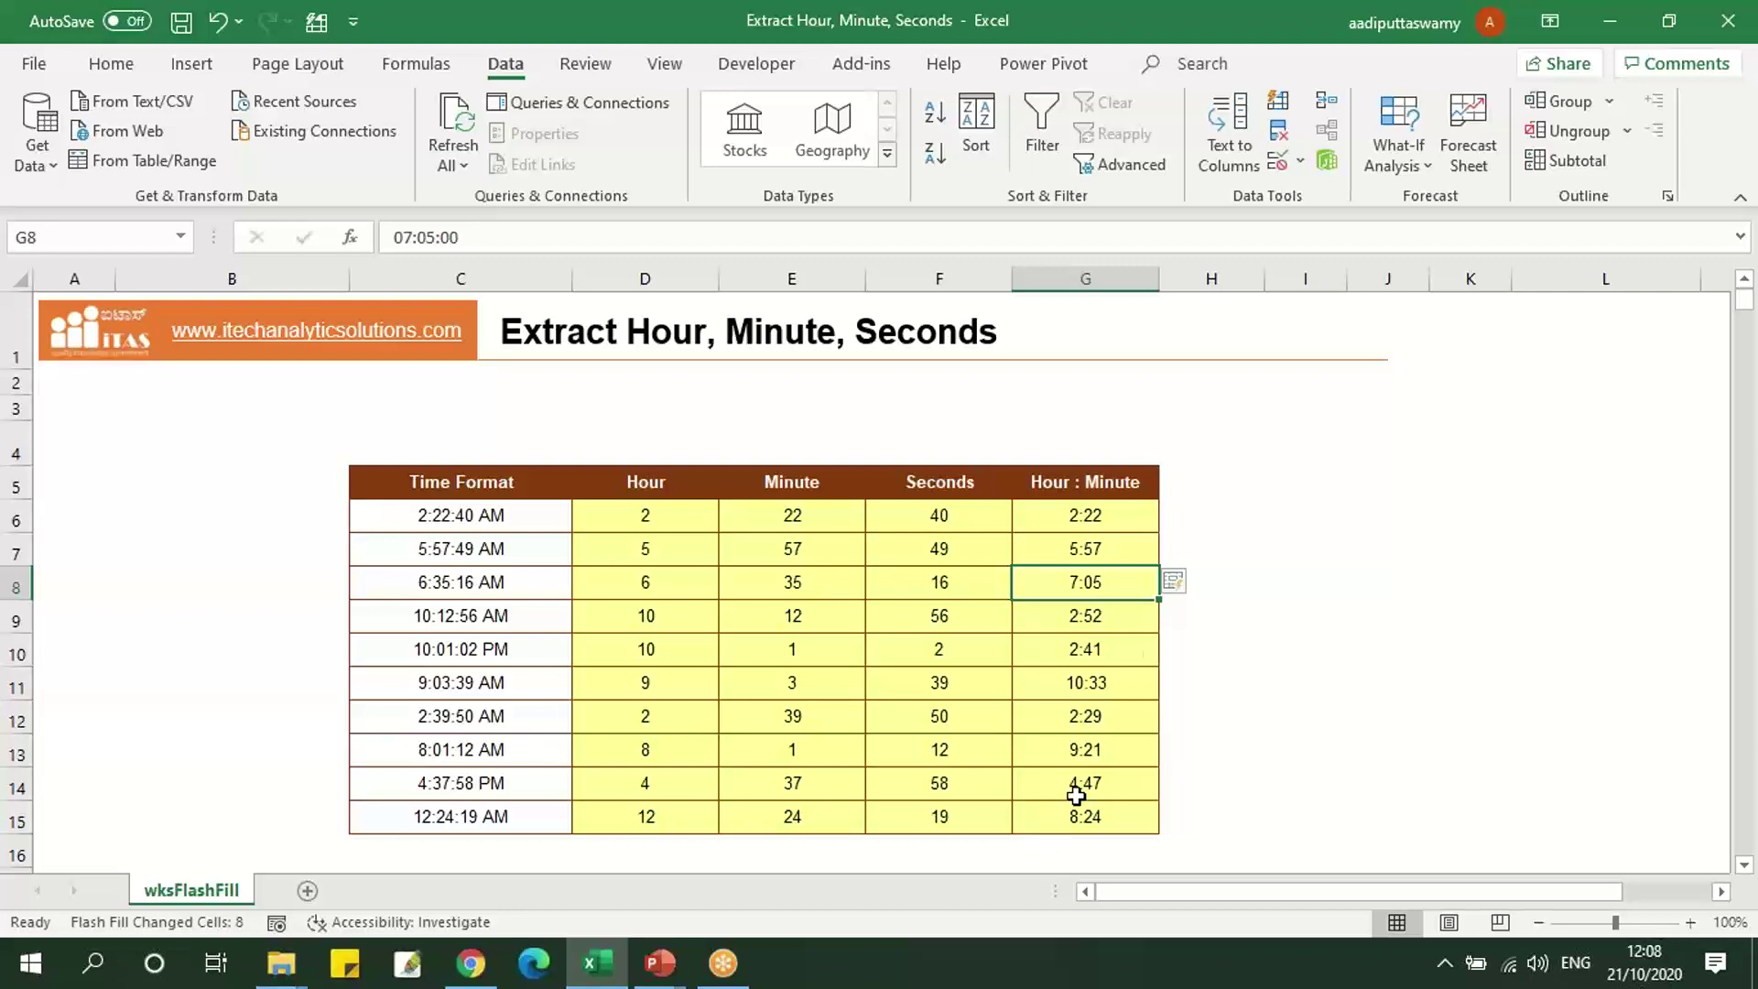
Correct G8 from 7:05 to 6:35 so column G matches every time.
double_click(1123, 582)
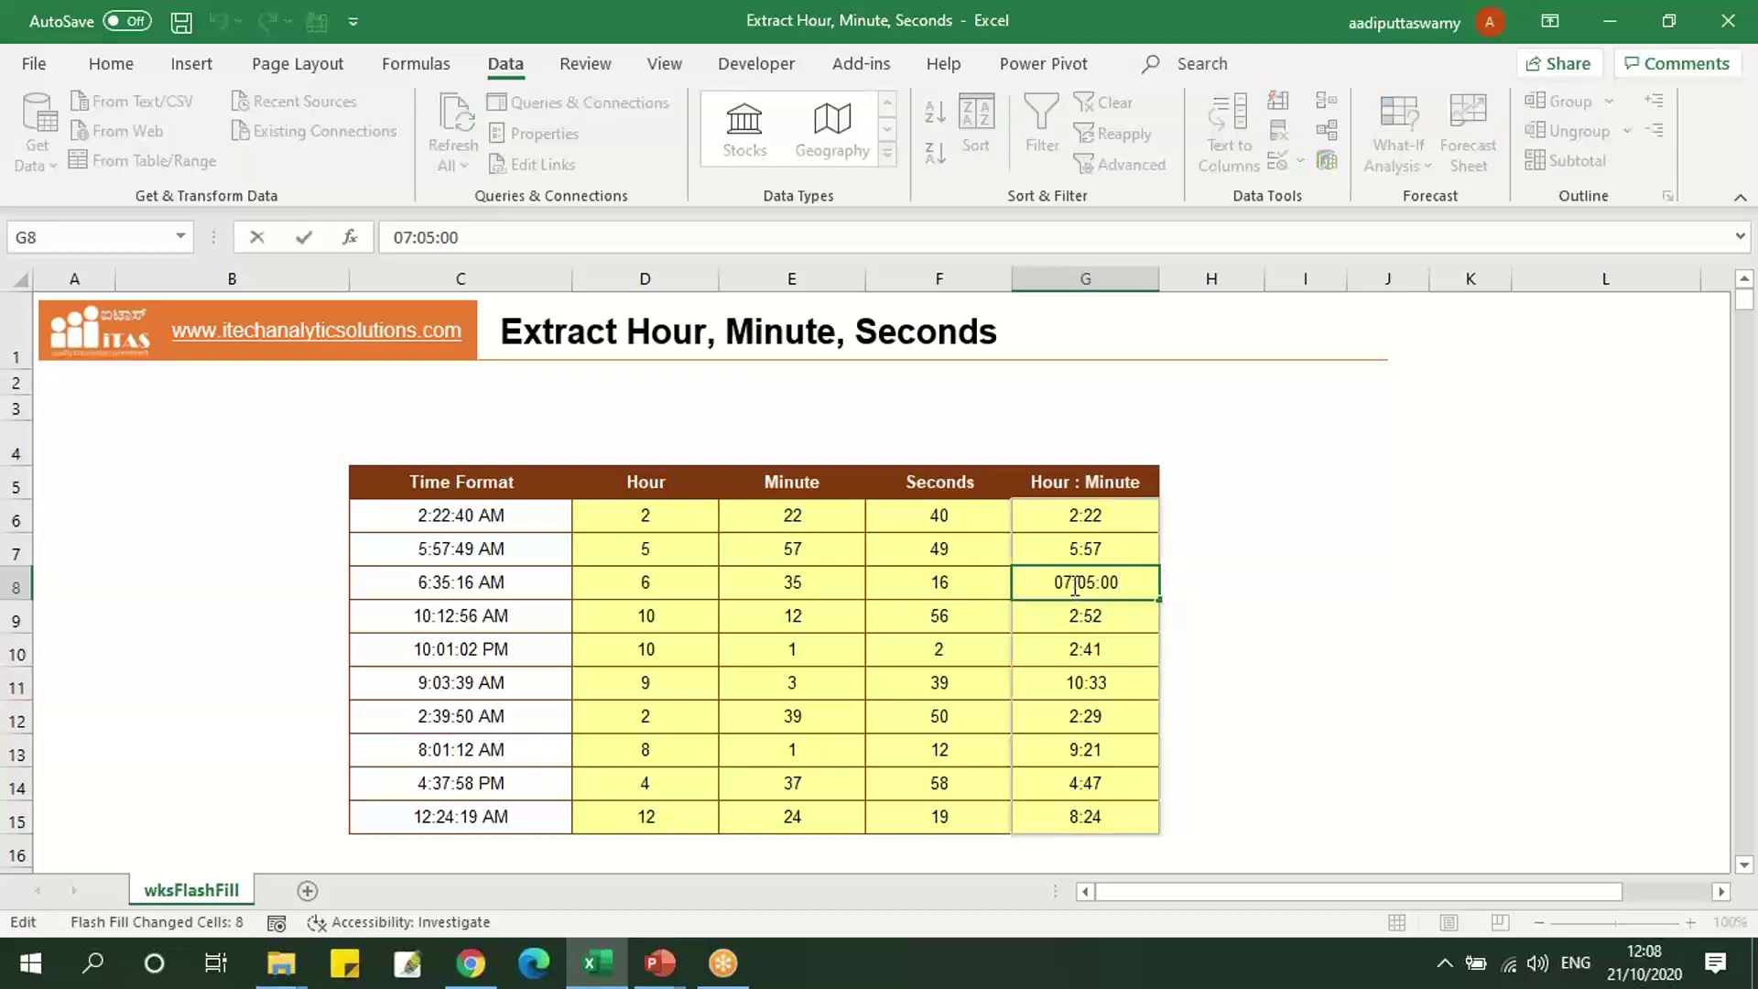
key("ctrl+Return")
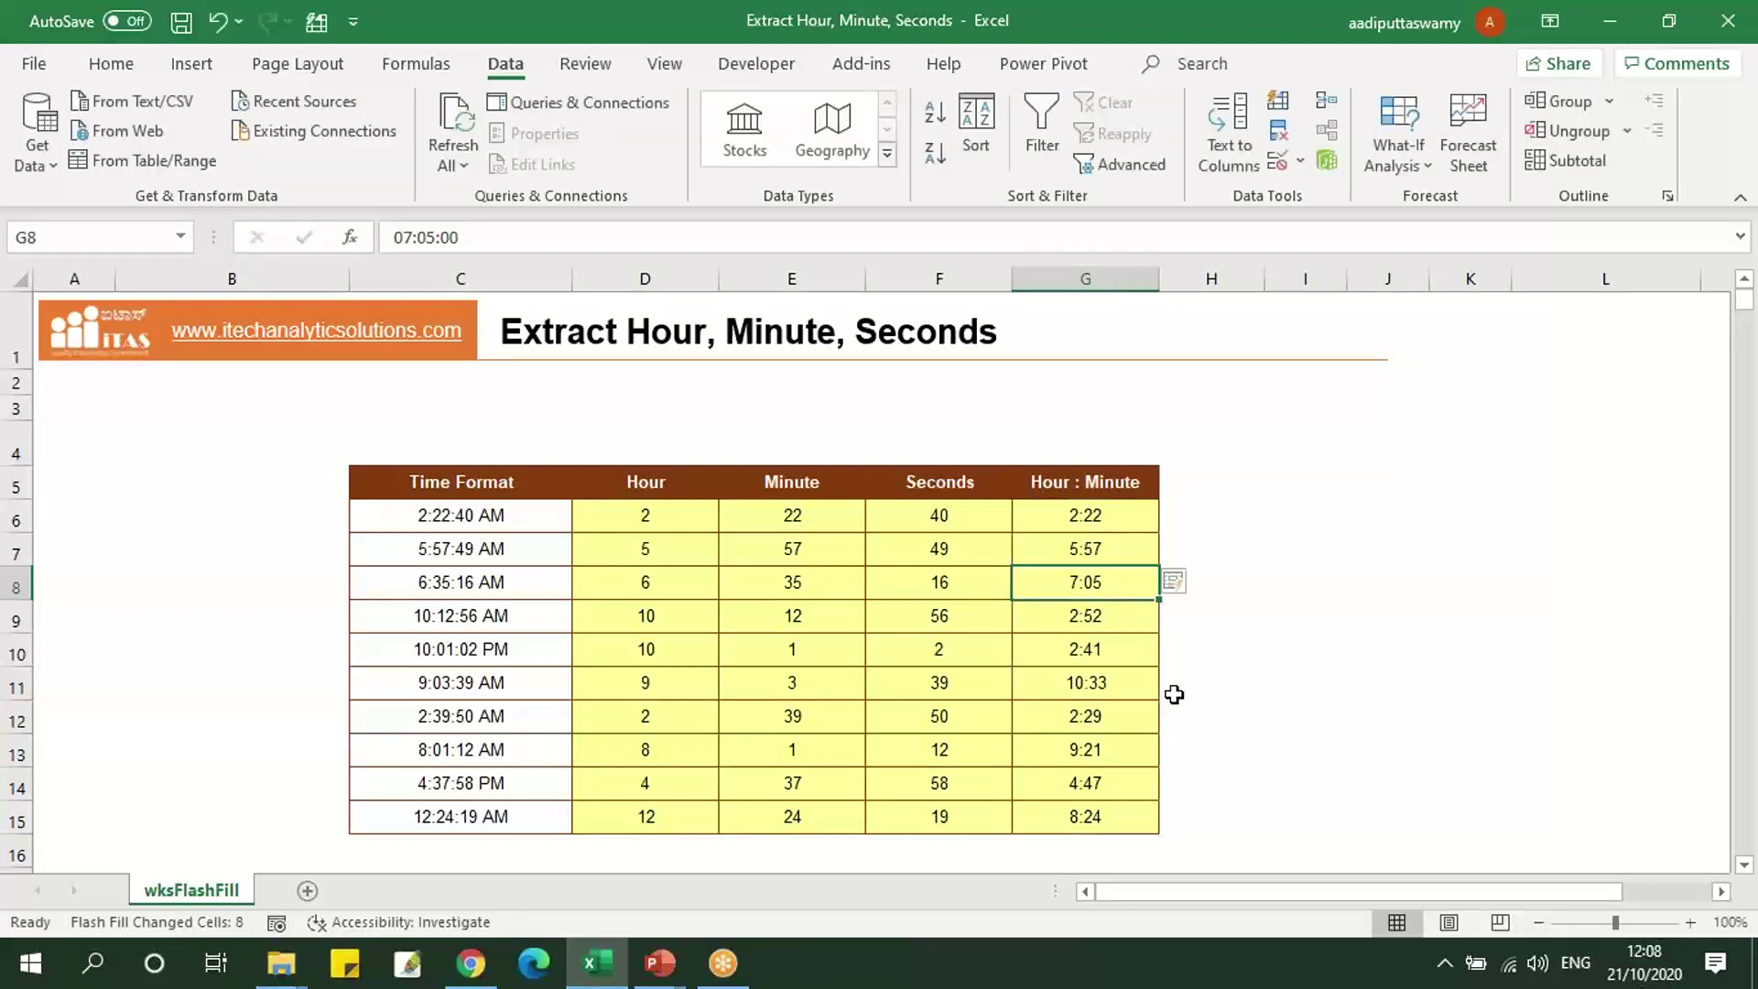
type("6:")
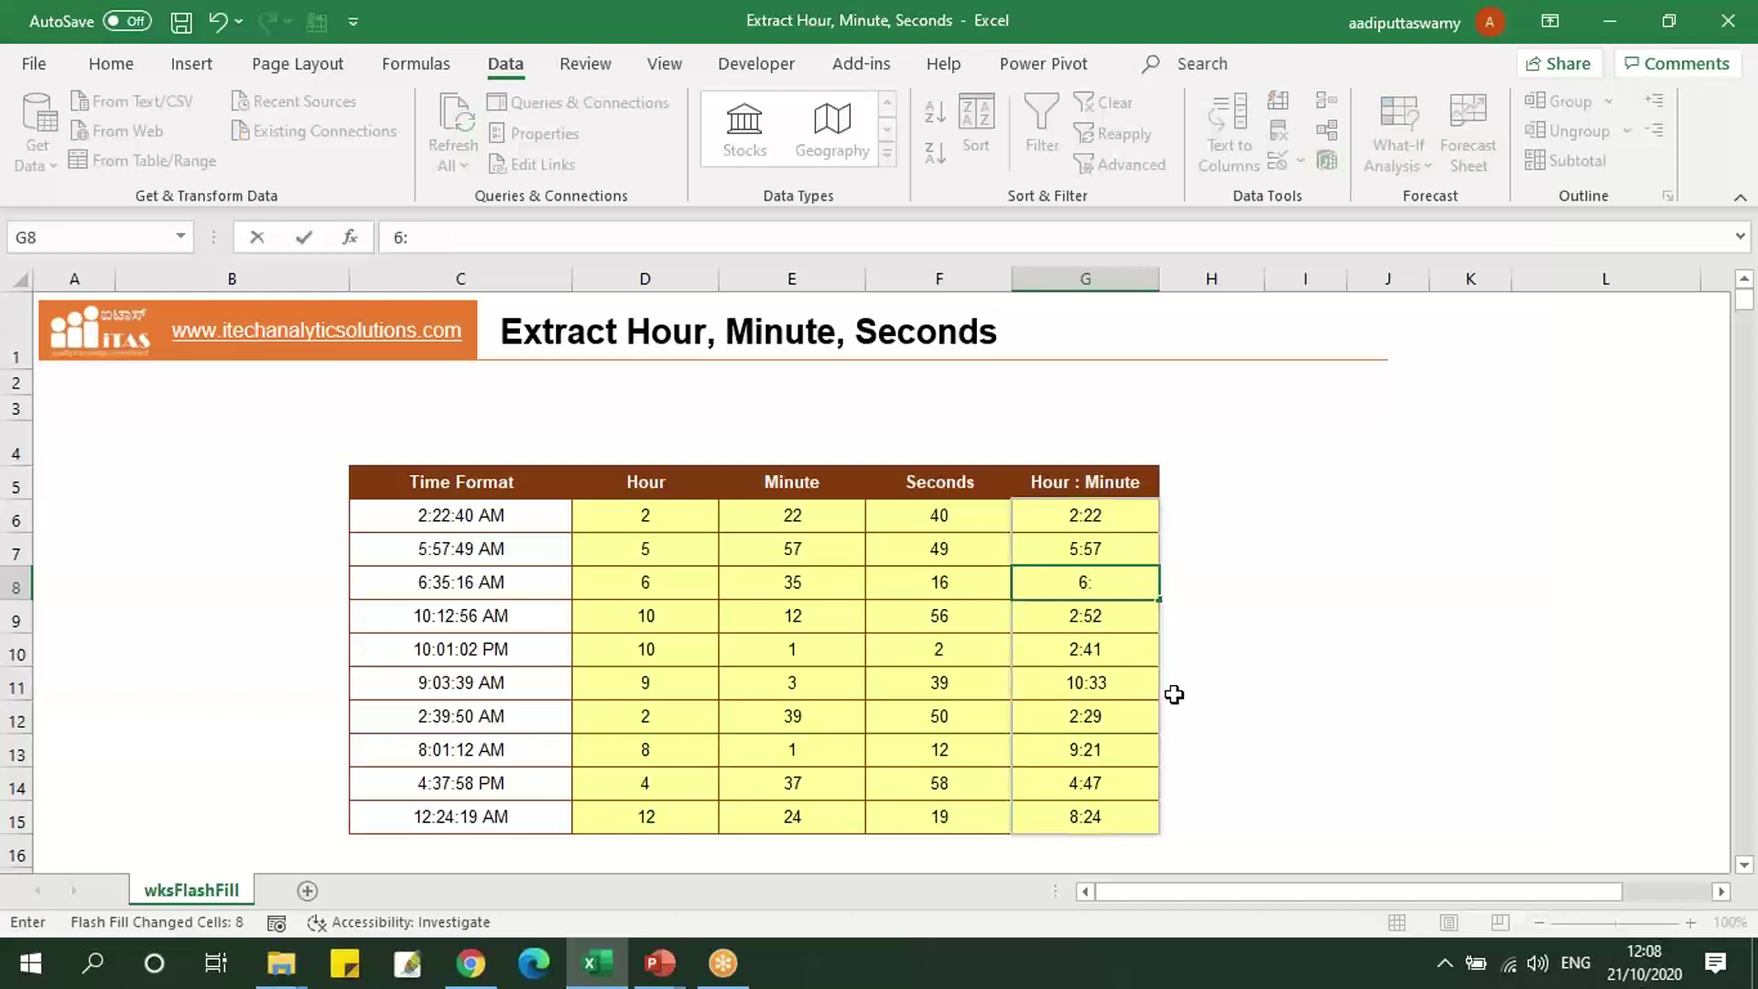
type("35")
left_click(1073, 635)
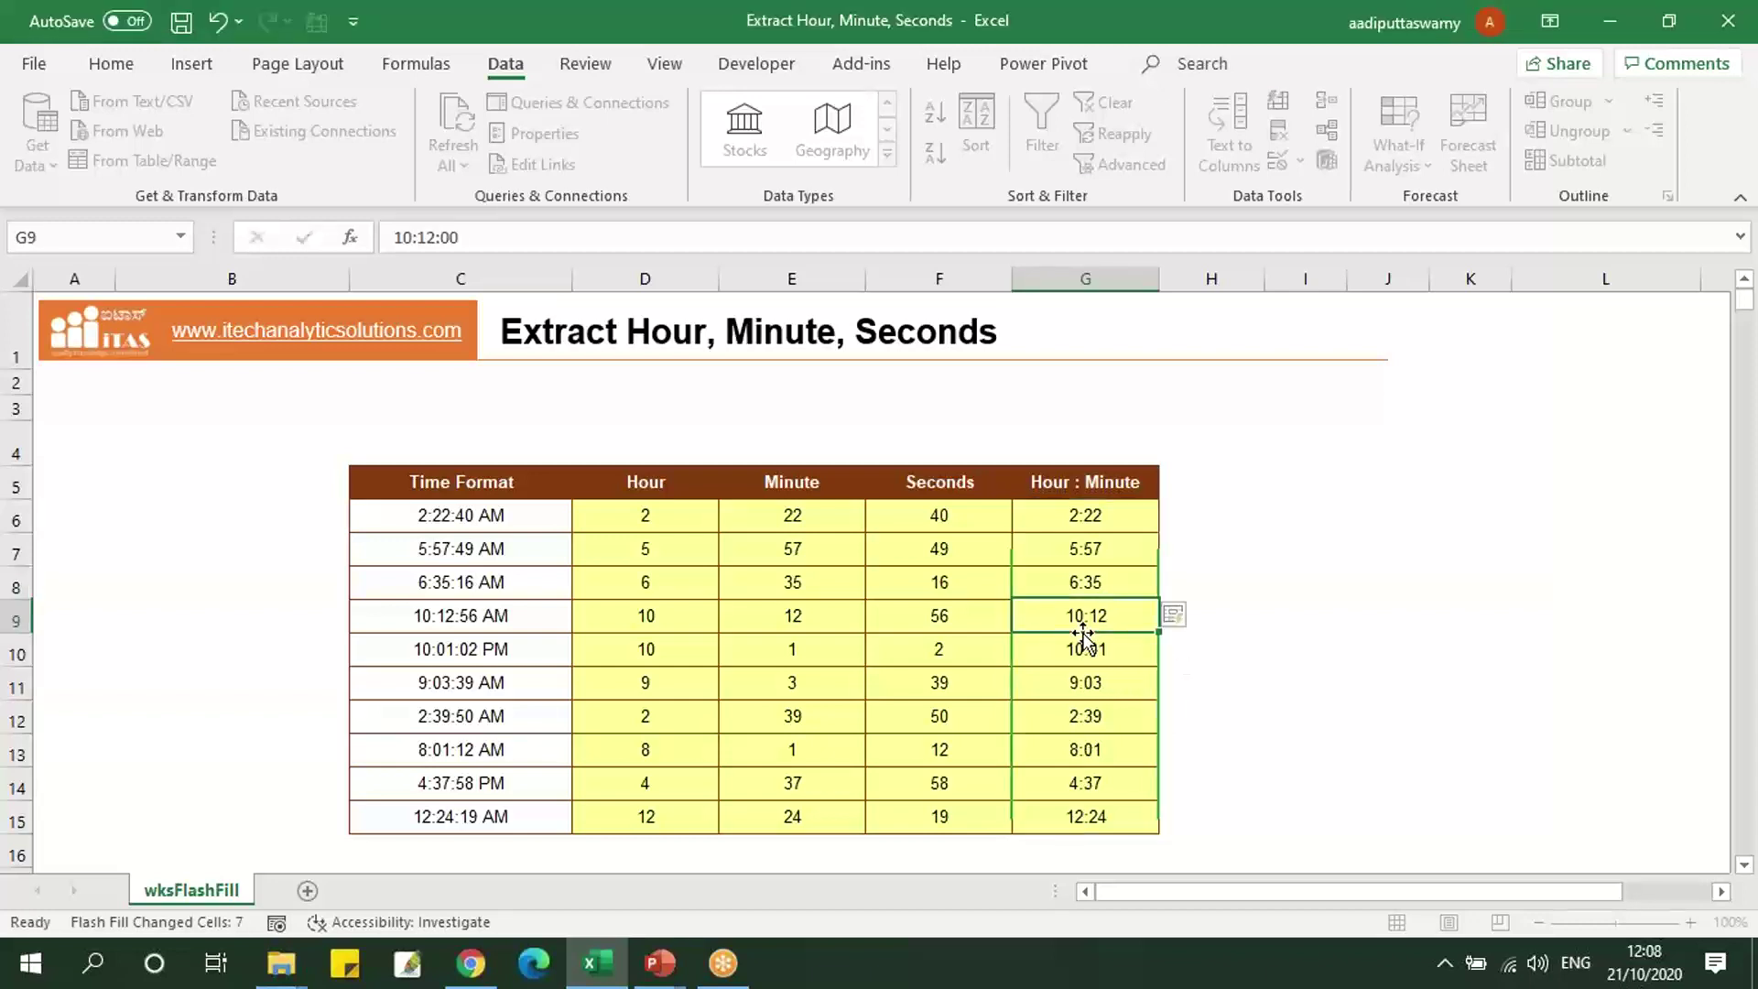